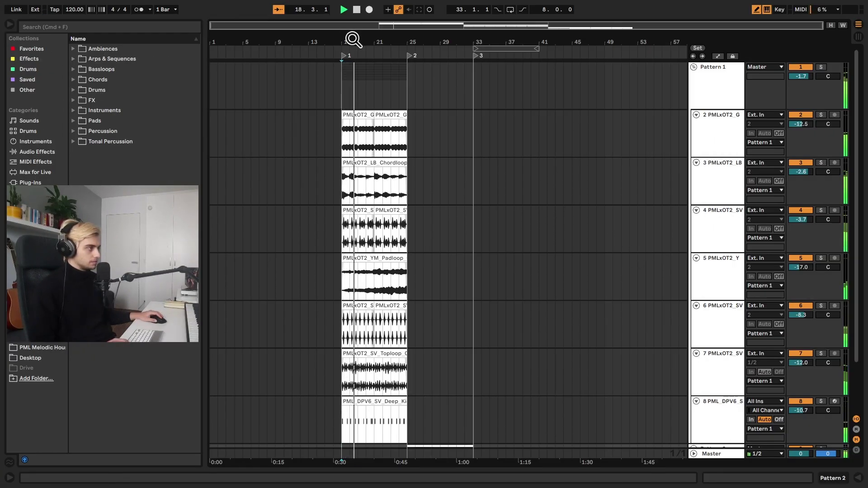
Zoom in around bar 19, fold the Pattern 1 group and unfold Pattern 2
left_click_drag(352, 40, 394, 77)
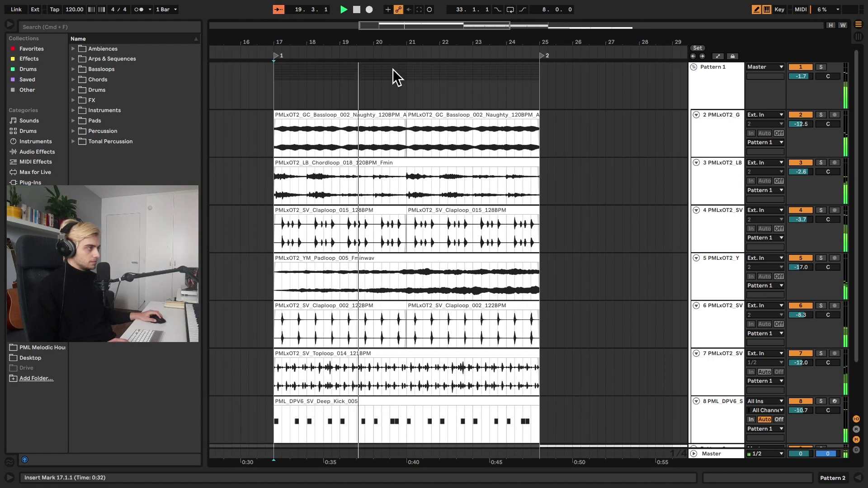
left_click(696, 67)
left_click(695, 86)
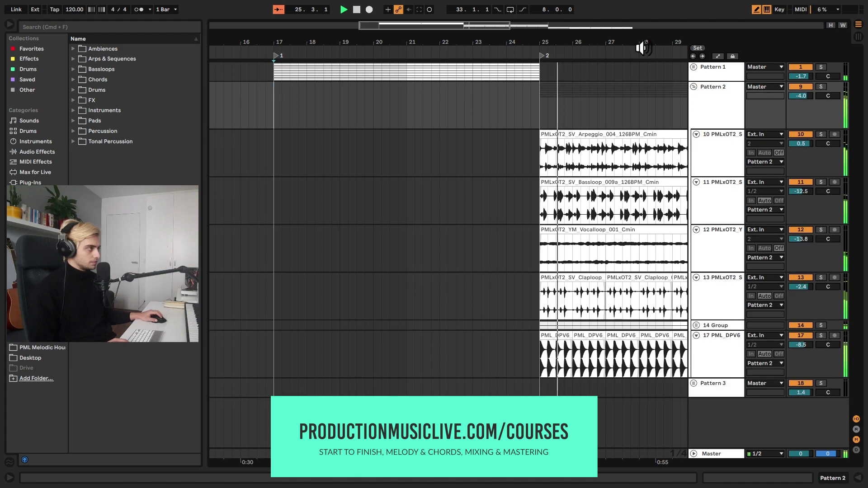
left_click_drag(413, 42, 193, 42)
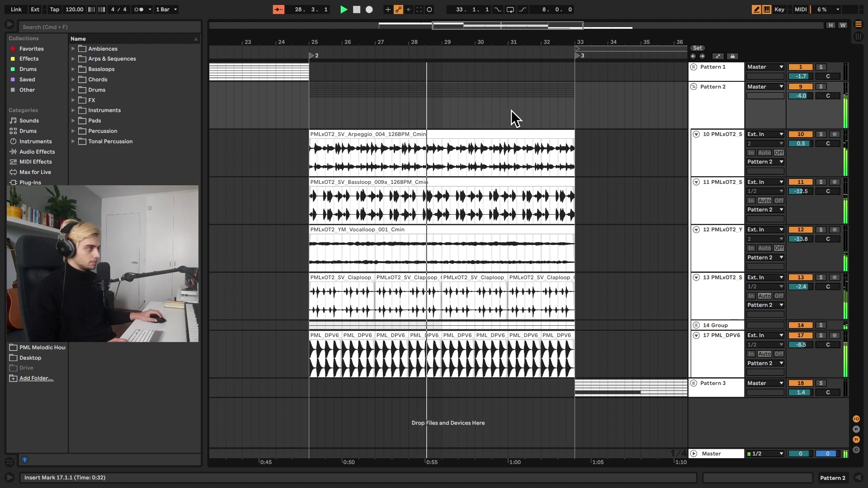
Jump to bar 33 and unfold Pattern 3's six tracks (19–24) to show their waveforms
left_click(611, 56)
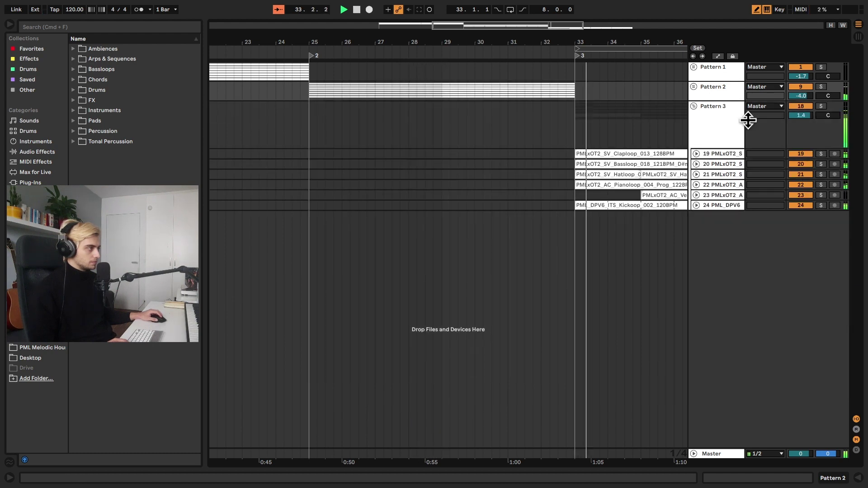
left_click(705, 150)
left_click(710, 203, "shift")
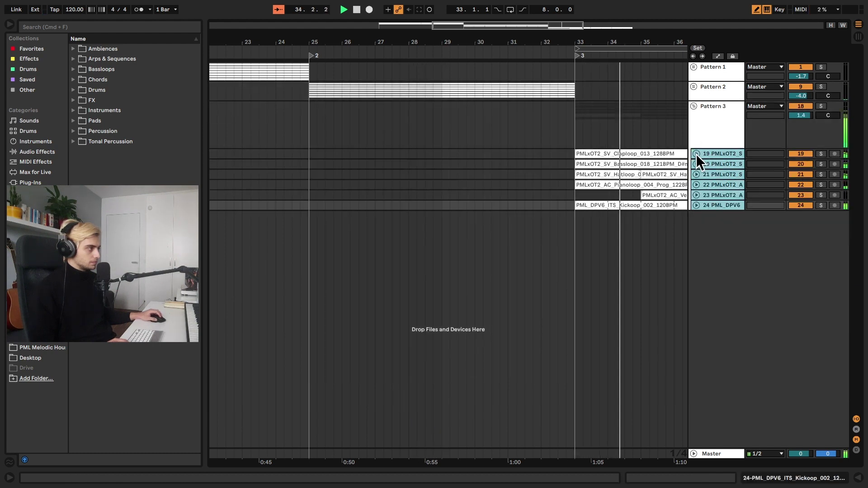
left_click(696, 154)
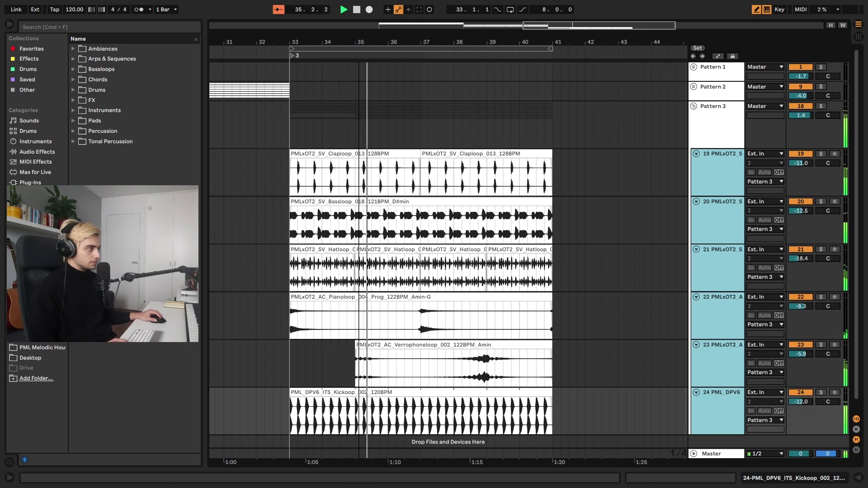
left_click(381, 122)
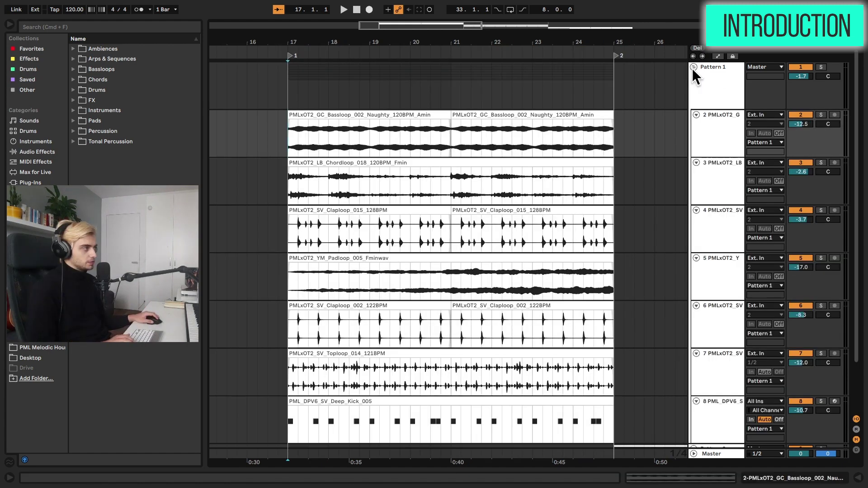
Fold Pattern 1 and zoom out so only the three pattern rows show across bars 9–47
left_click(693, 68)
key("minus")
key("minus")
key("minus")
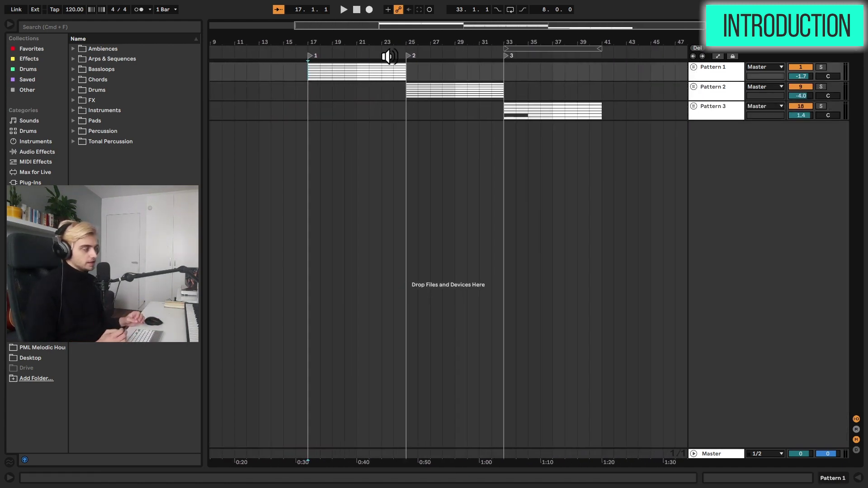
Unfold Pattern 1 and select the Bassloop clip, briefly showing its device panel
left_click(694, 67)
left_click_drag(339, 46, 340, 104)
scroll(452, 181, "down", 1)
left_click(306, 136)
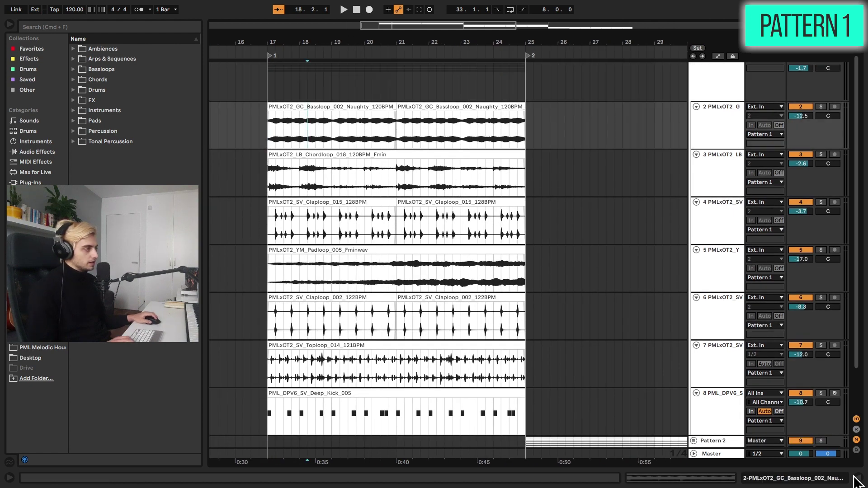
left_click(858, 478)
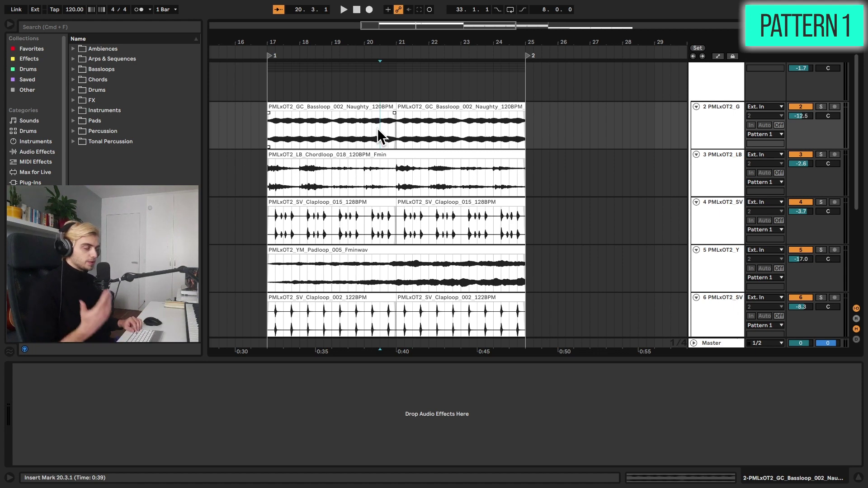
key("super+alt+l")
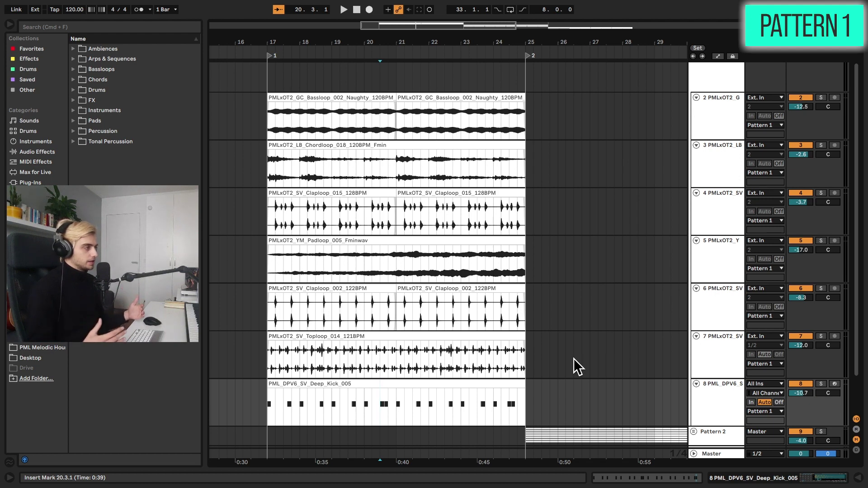
Solo the Bassloop track and play it from bar 17, zooming in on bars 15–26
scroll(575, 254, "up", 2)
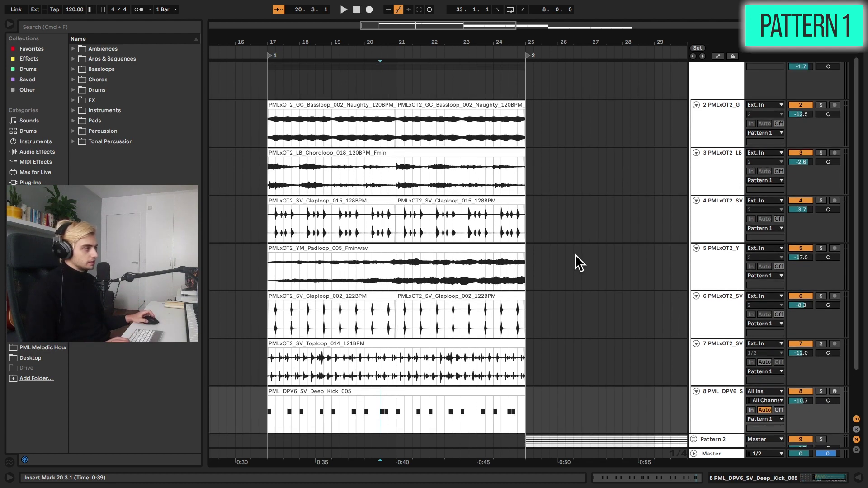
left_click(268, 133)
key("space")
left_click(822, 105)
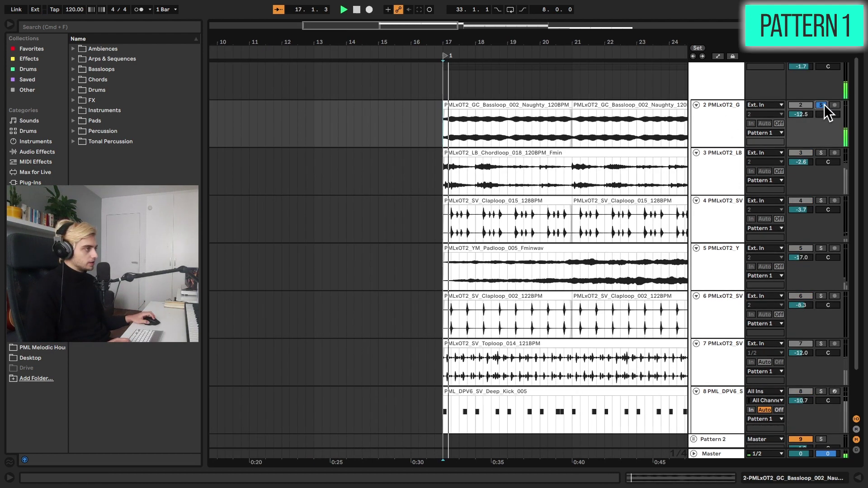
left_click_drag(610, 43, 475, 46)
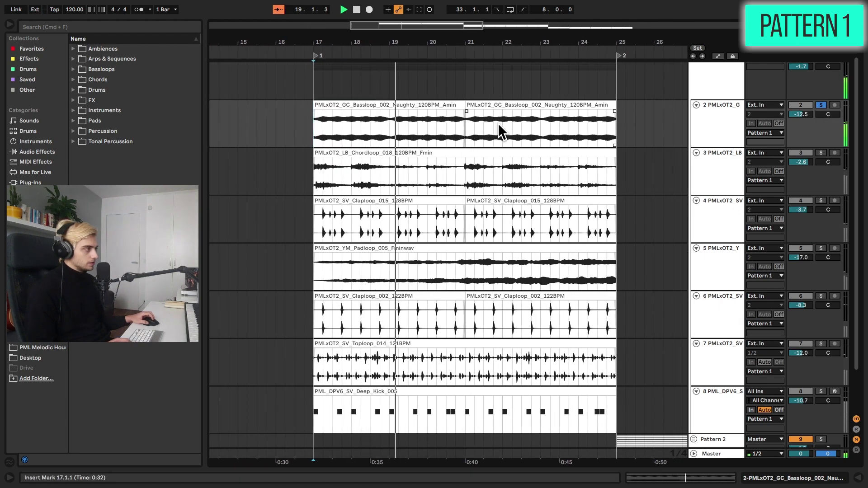
key("space")
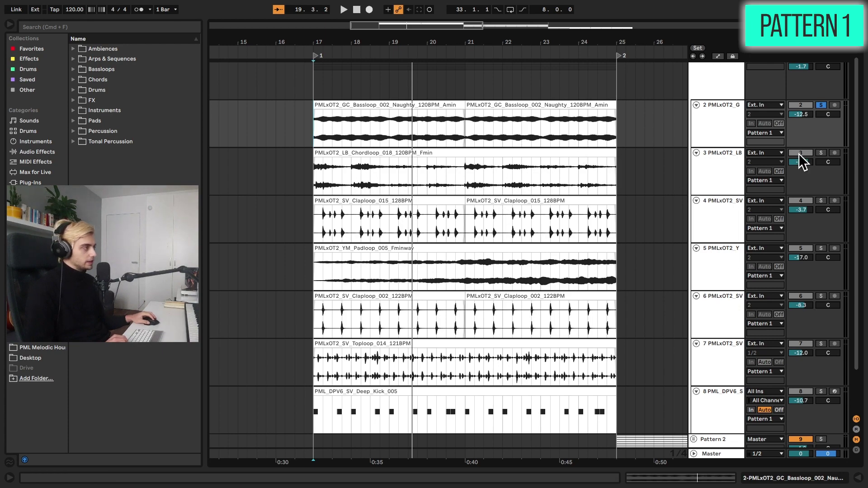
Add the Chordloop track to the solo and replay from bar 17
left_click(818, 153)
key("space")
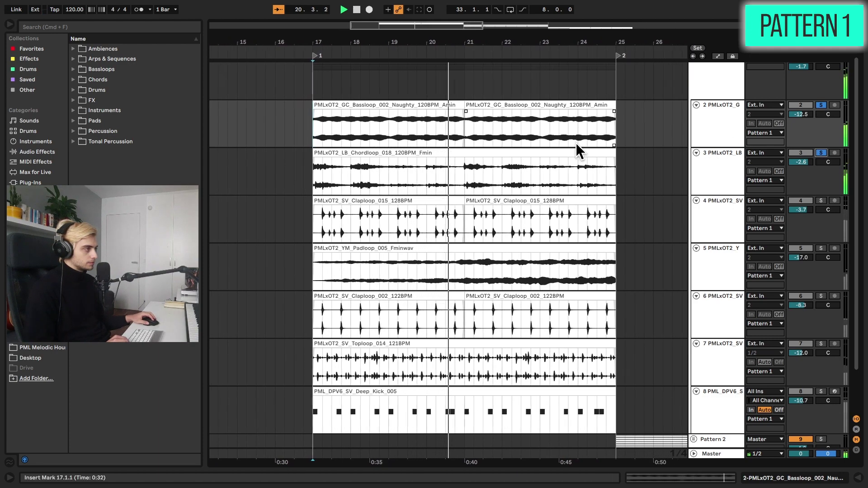
key("space")
left_click_drag(318, 42, 318, 45)
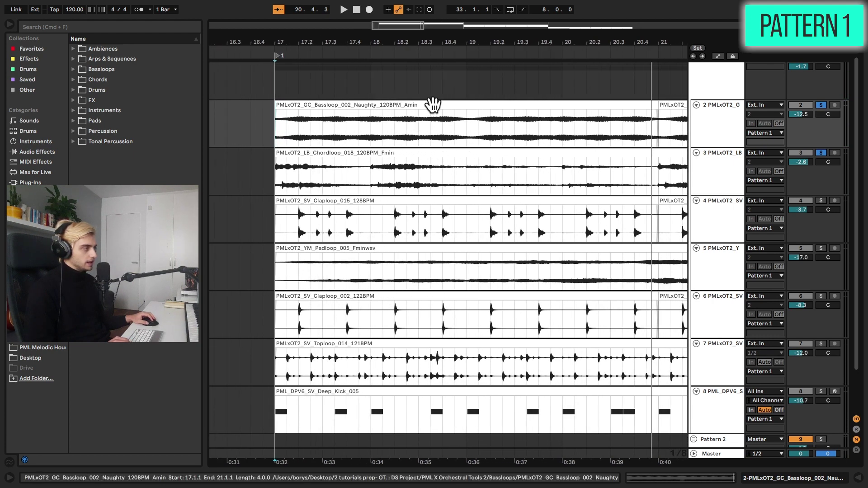
Open the Bassloop and Chordloop clips in the waveform editor to inspect them
left_click(412, 106)
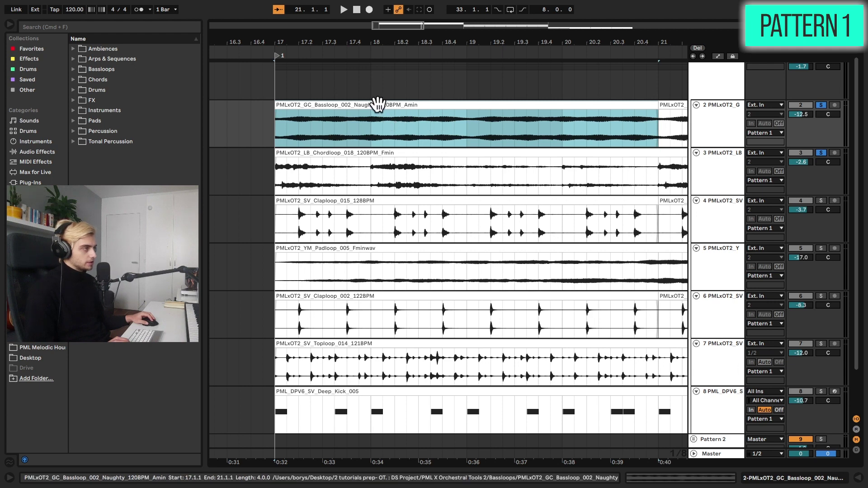
double_click(434, 106)
key("shift+Tab")
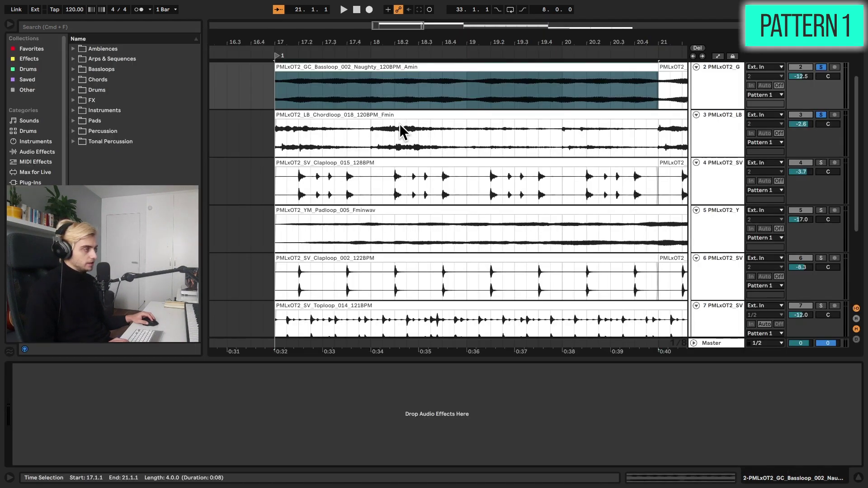
double_click(412, 65)
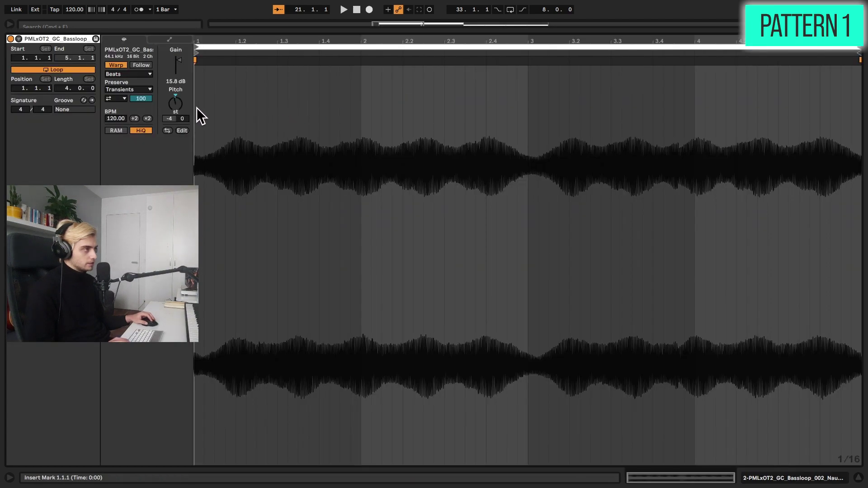
key("shift+Tab")
double_click(416, 126)
key("shift+Tab")
scroll(436, 158, "down", 2)
scroll(430, 110, "up", 3)
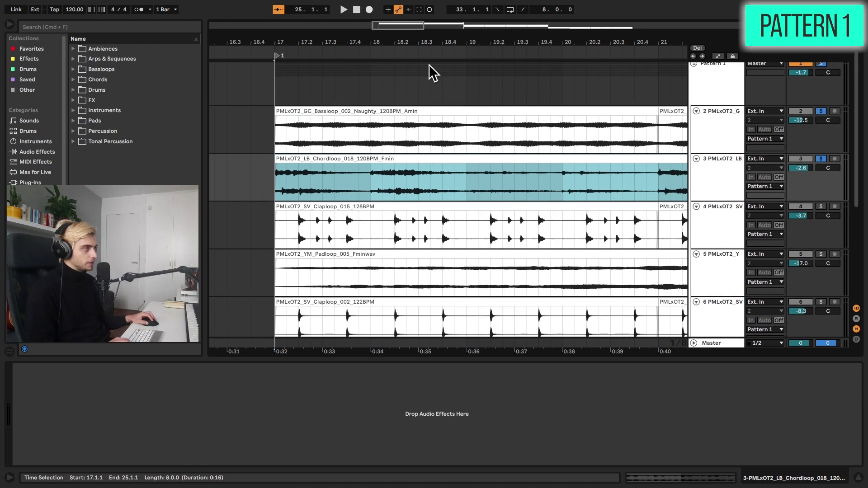
key("minus")
Play from bar 17 while soloing the Claploop and Padloop tracks in turn
left_click(341, 227)
left_click(820, 202)
key("space")
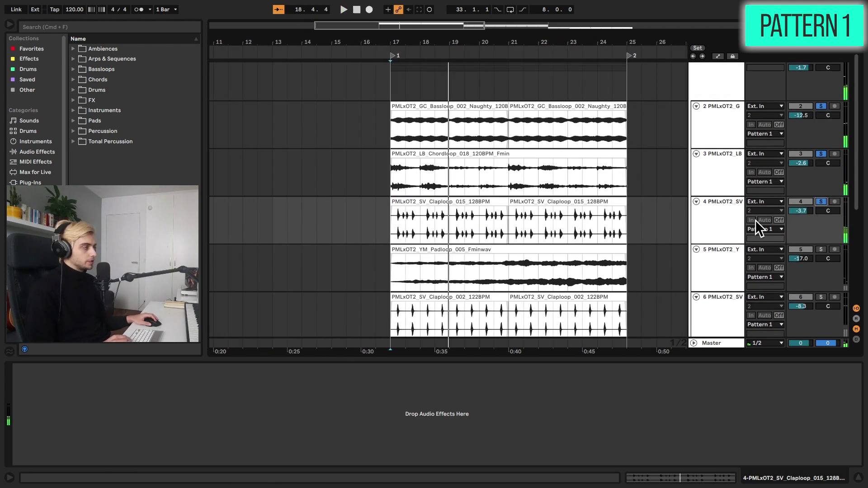
left_click(820, 250)
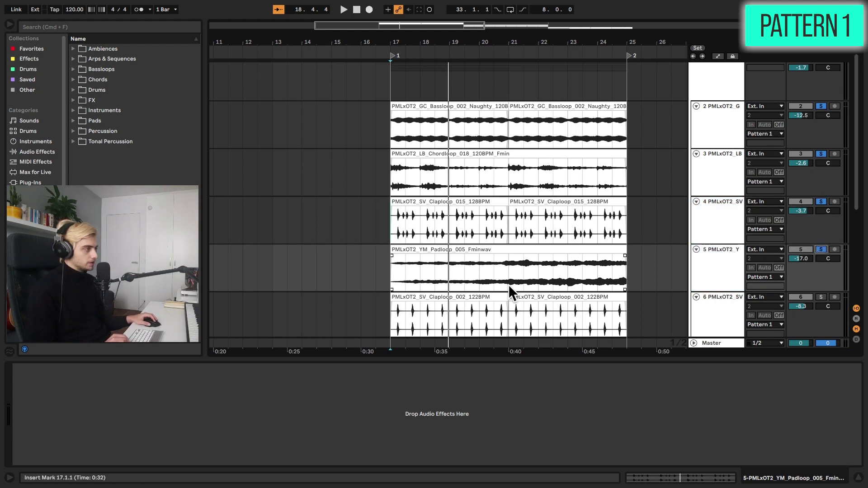
left_click(822, 249)
left_click(821, 202)
key("space")
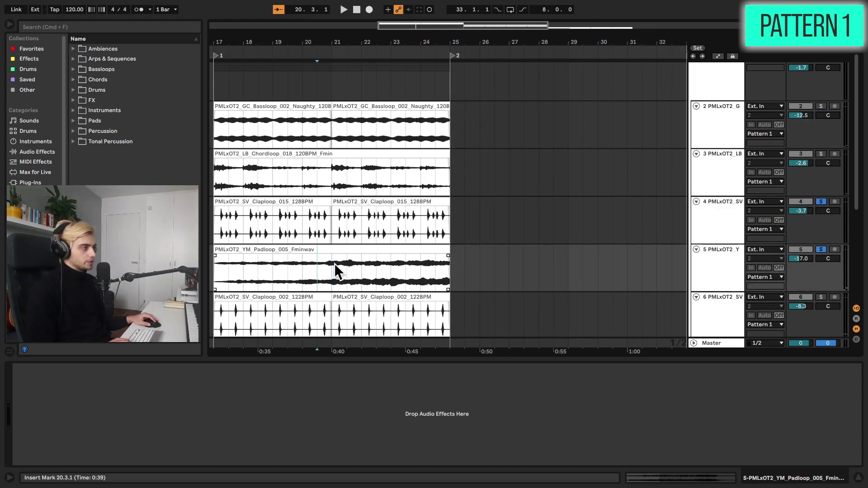
Unsolo the Claploop track, solo the Bassloop and play it again from bar 17
left_click(335, 263)
left_click(821, 202)
left_click(820, 107)
left_click(267, 106)
key("space")
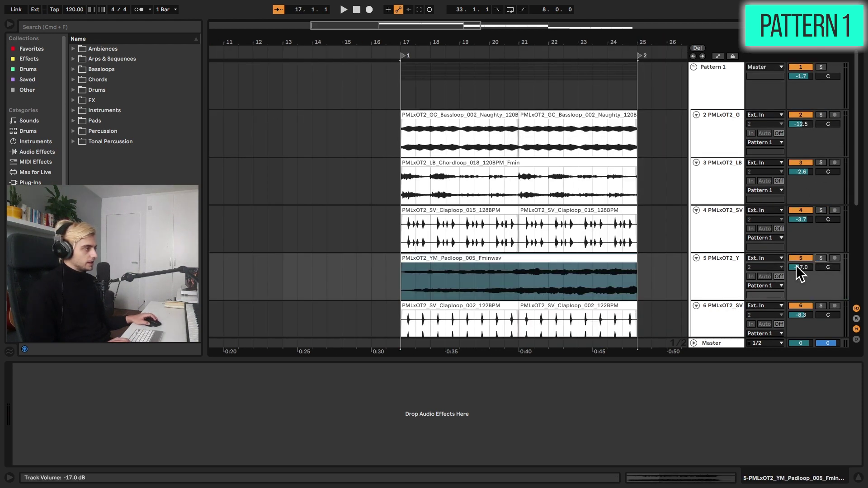
scroll(774, 266, "down", 5)
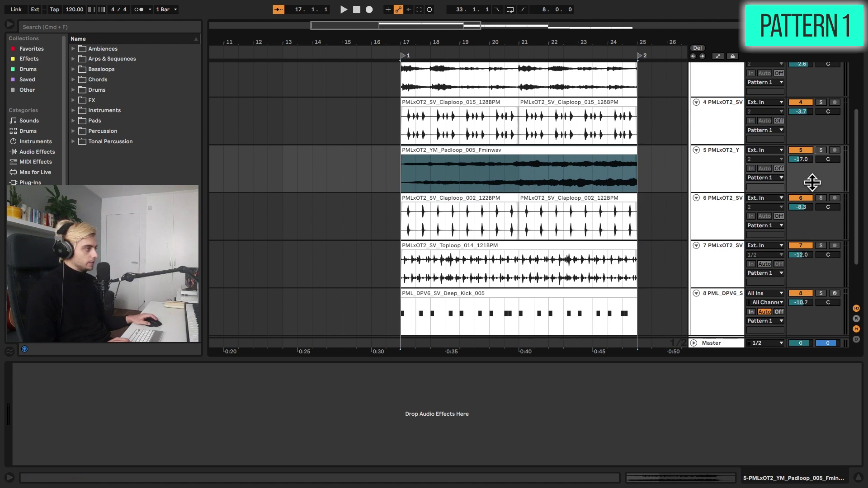
Layer solos on the Padloop, track 4 Claploop, Chordloop and Bassloop tracks
left_click(820, 199)
left_click(700, 220)
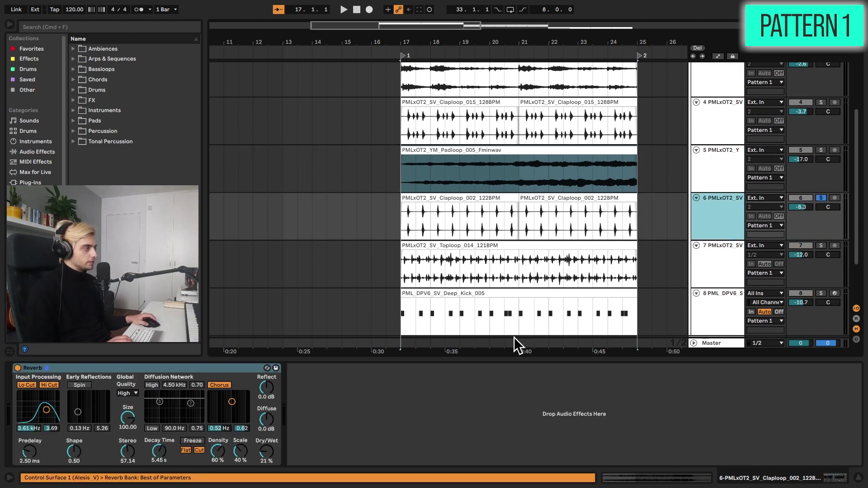
scroll(685, 230, "up", 2)
left_click(821, 197)
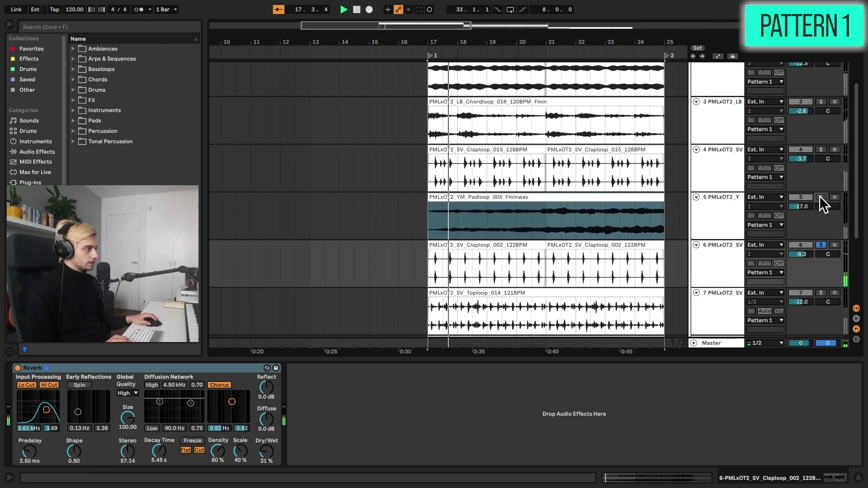
left_click(822, 150)
left_click(822, 102)
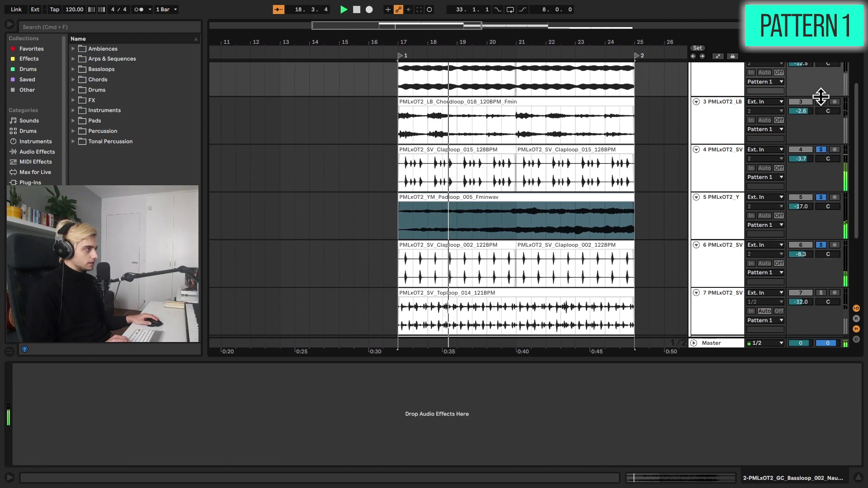
scroll(821, 97, "up", 1)
left_click(821, 73)
key("space")
Solo the Toploop alone from bar 17, then add the Claploop and Padloop tracks one by one
left_click(387, 264)
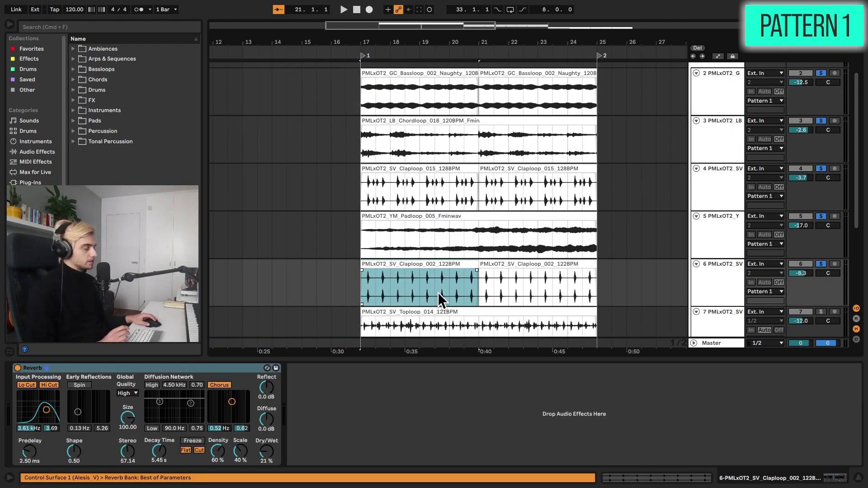
scroll(819, 233, "down", 3)
left_click(821, 232)
left_click(549, 229)
key("space")
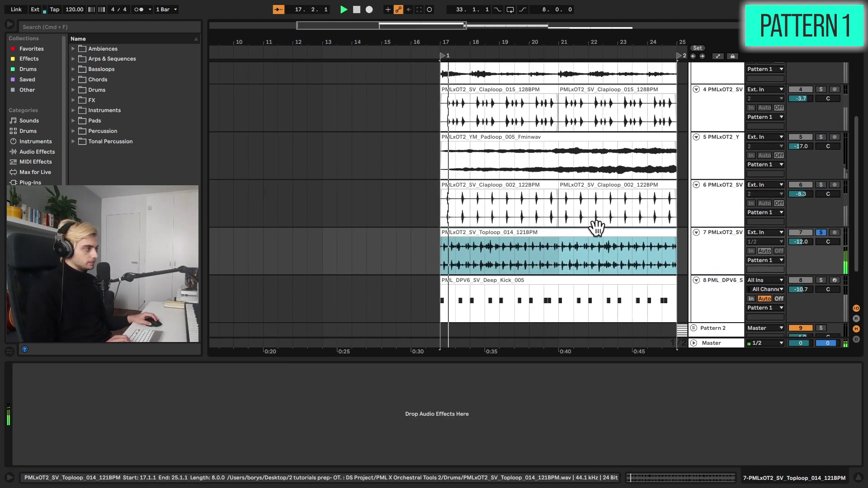
left_click(821, 185)
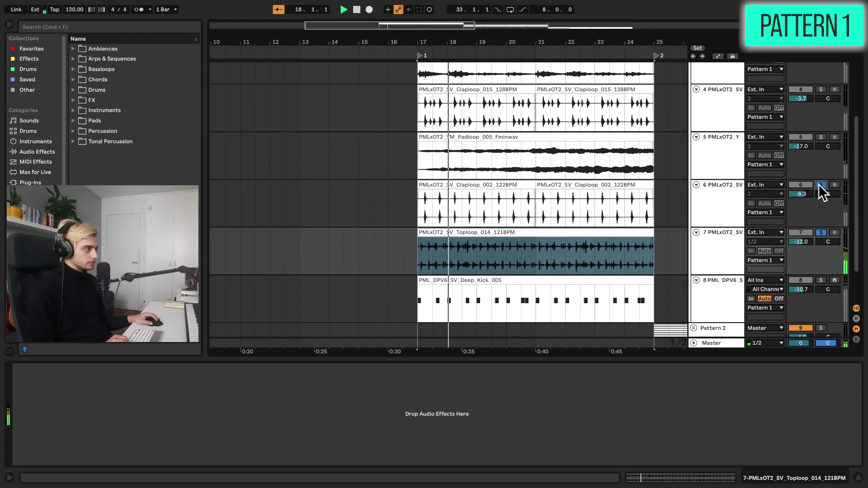
left_click(821, 137)
left_click(820, 90)
scroll(820, 100, "up", 2)
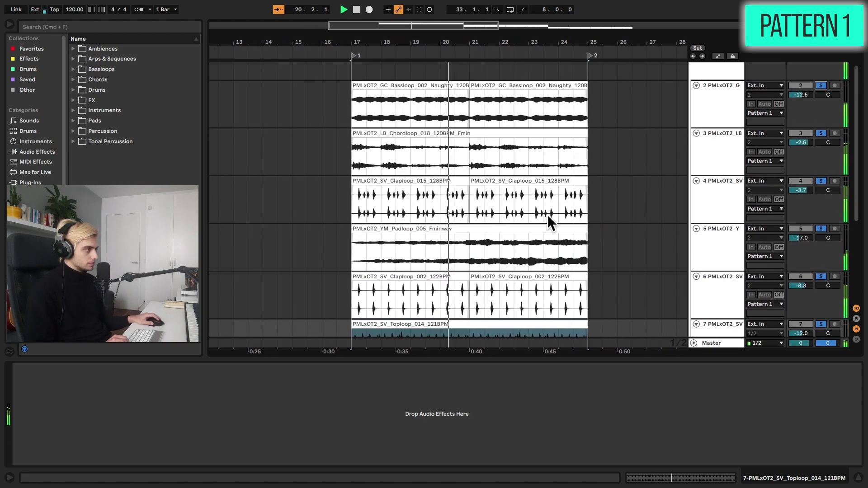
scroll(473, 262, "down", 2)
scroll(473, 262, "down", 3)
key("space")
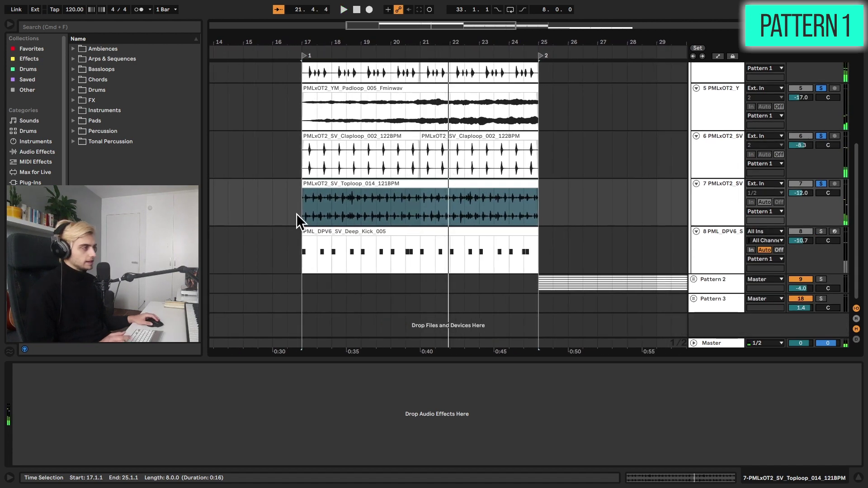
Inspect the Deep_Kick_005 clip's drum kit and play again from bar 17
left_click(300, 207)
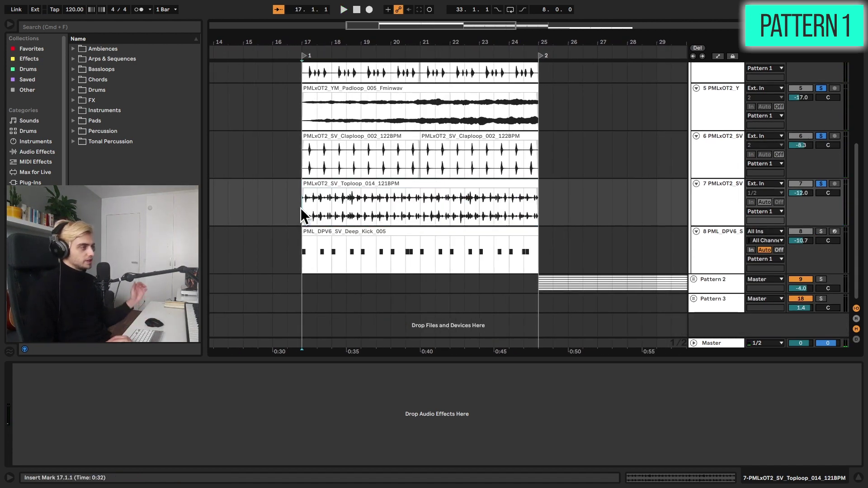
left_click(345, 231)
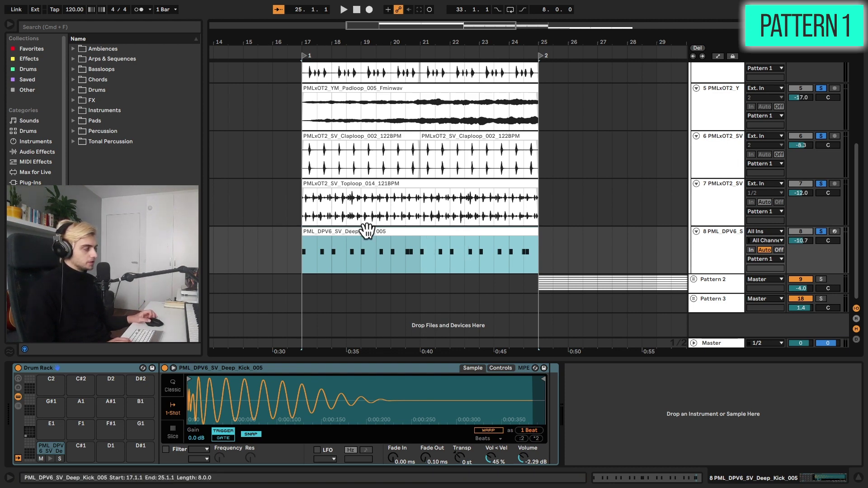
left_click(297, 251)
key("space")
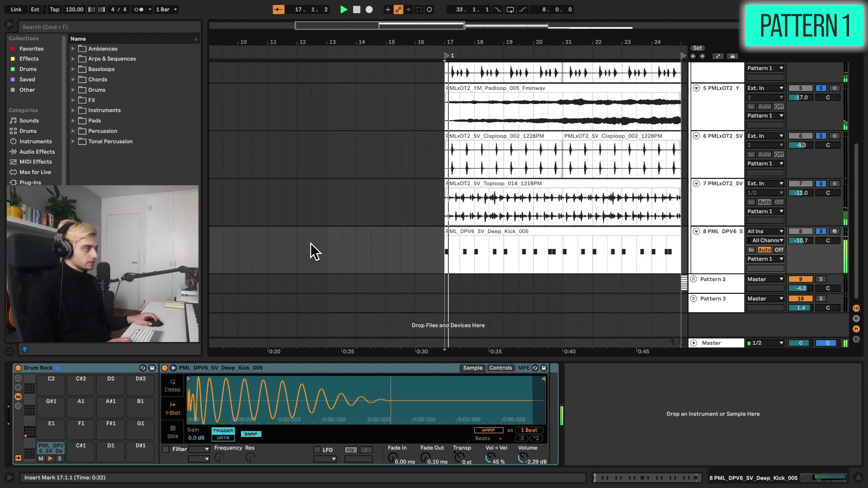
scroll(430, 249, "up", 3)
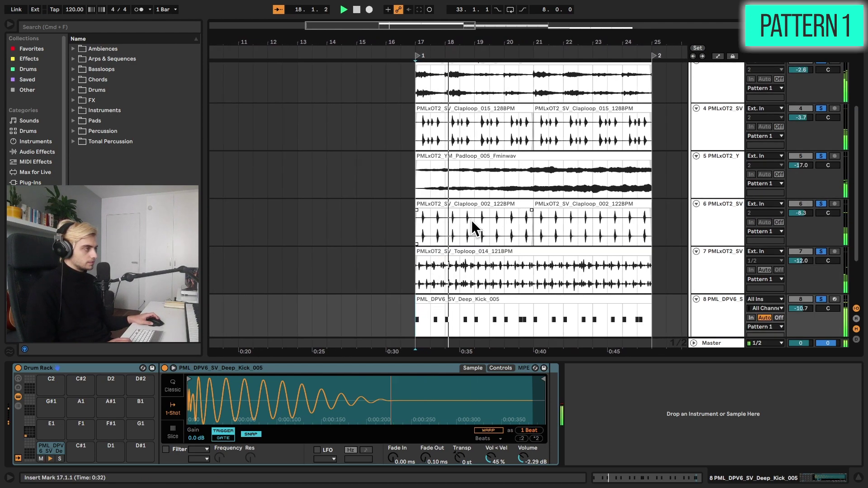
key("space")
scroll(620, 215, "up", 5)
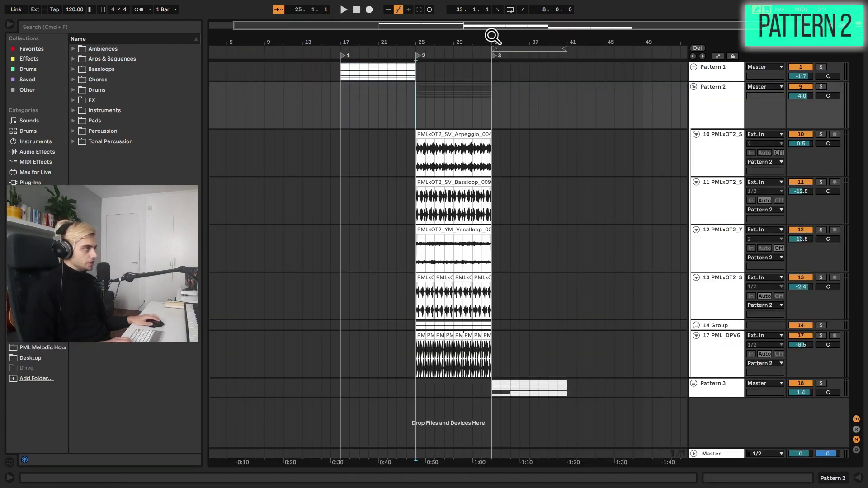
Unfold Pattern 2 and loop bars 25–33 with Cmd+L
left_click(693, 87)
left_click_drag(491, 36, 500, 193)
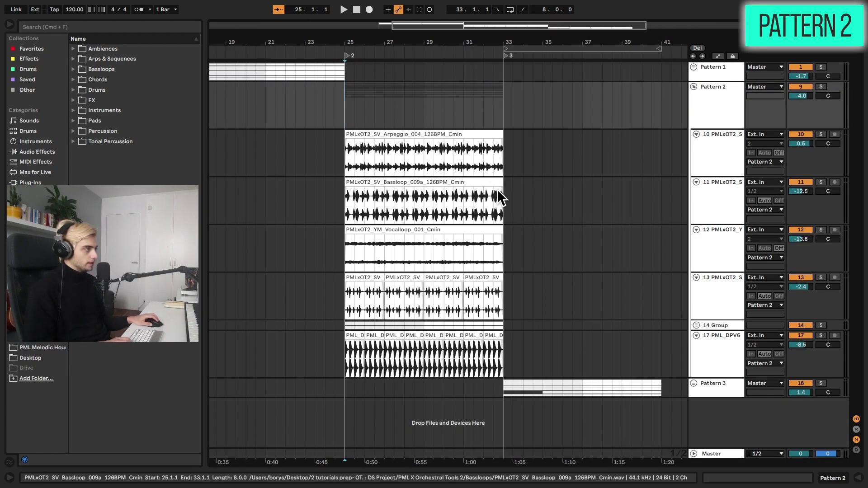
key("space")
scroll(500, 193, "left", 5)
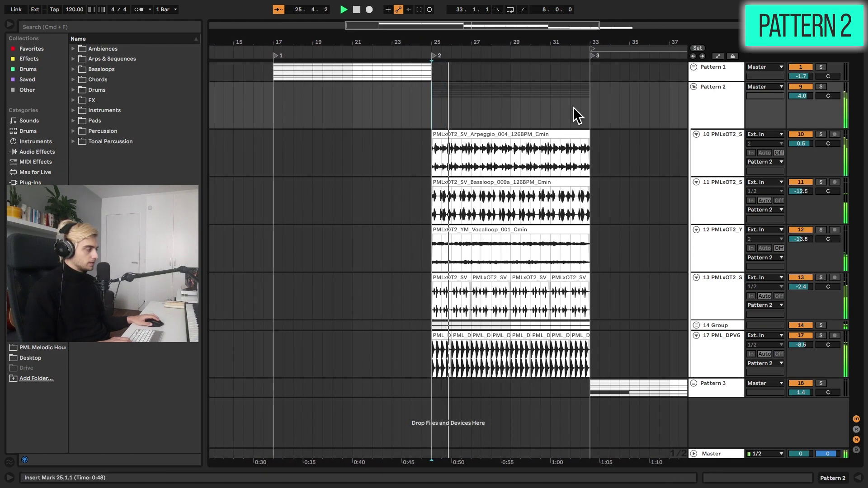
left_click(585, 111)
key("super+l")
left_click(585, 105)
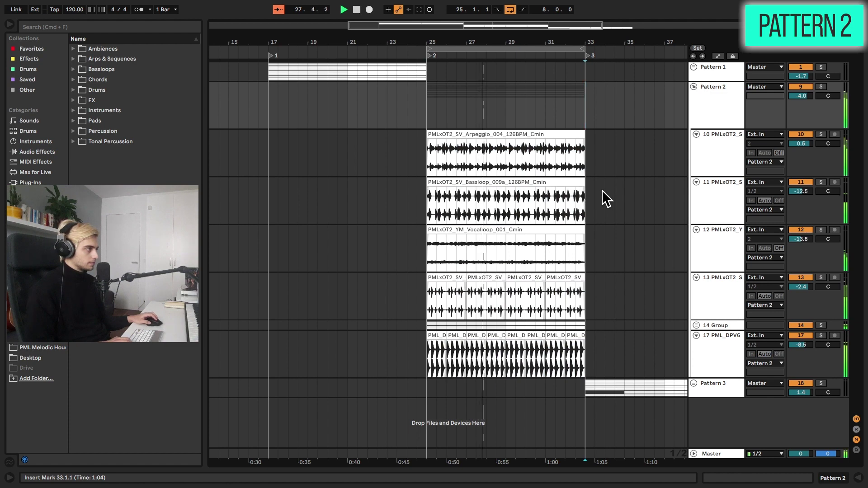
Solo the Arpeggio track and zoom in on the start of Pattern 2 around bars 24–27
left_click(555, 154)
key("space")
left_click(859, 480)
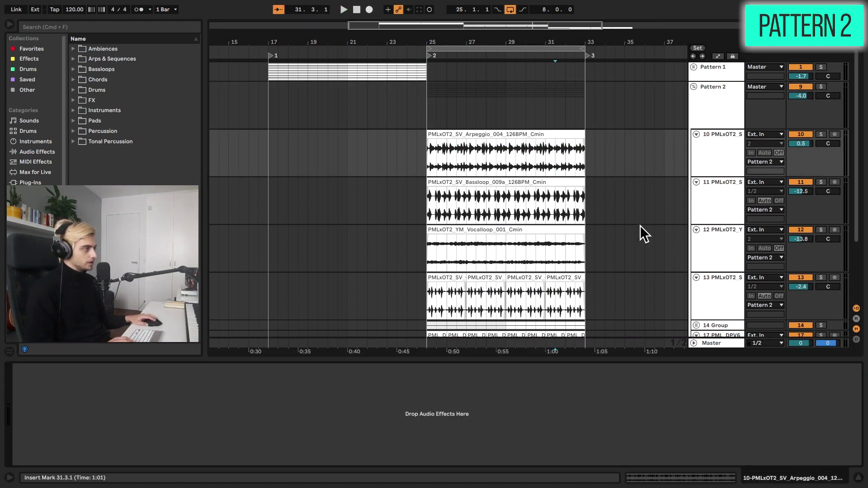
key("super+alt+l")
left_click(821, 134)
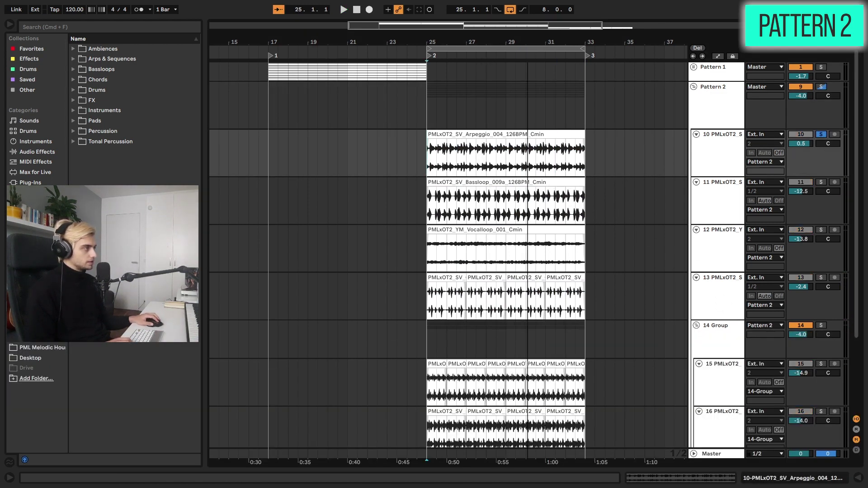
left_click_drag(520, 41, 385, 169)
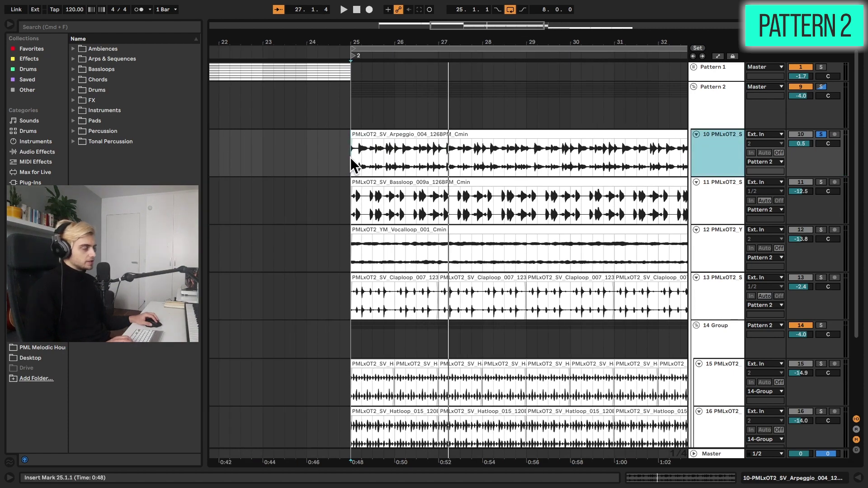
key("space")
left_click_drag(482, 44, 520, 43)
left_click_drag(425, 45, 355, 83)
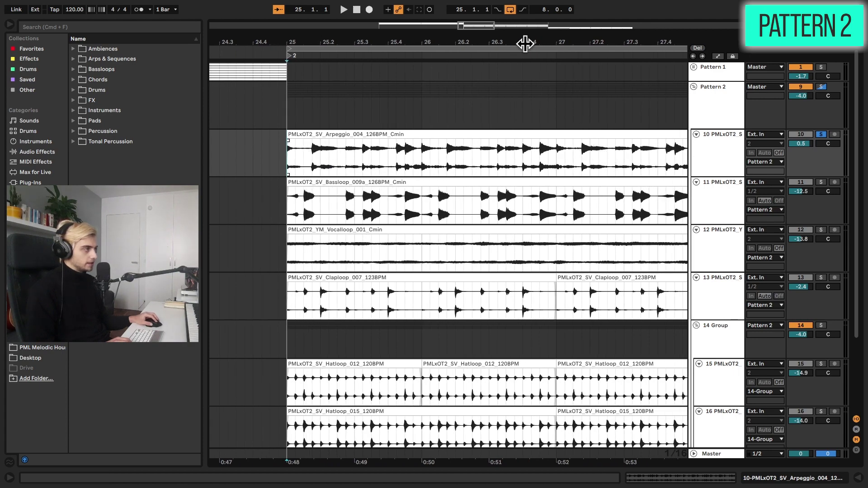
key("minus")
key("minus")
key("minus")
key("minus")
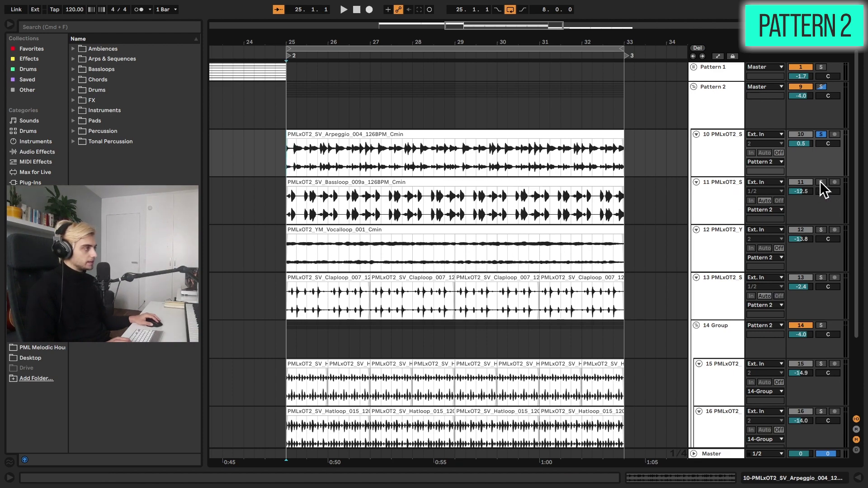
Play the Bassloop clip from bar 25 with the Arpeggio track soloed alongside
left_click(497, 182)
key("space")
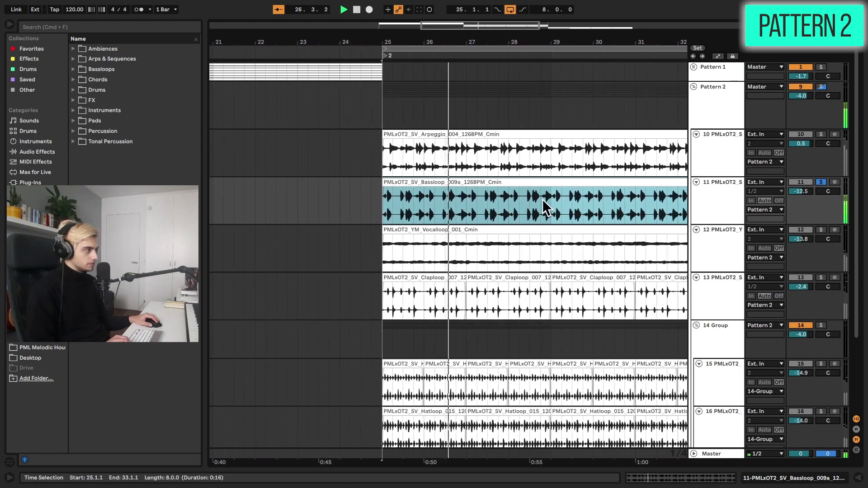
left_click(821, 135)
left_click(597, 183)
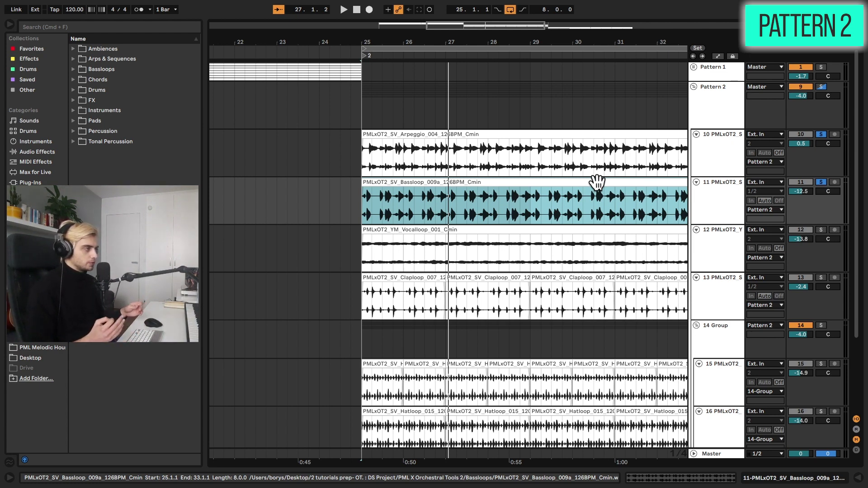
key("space")
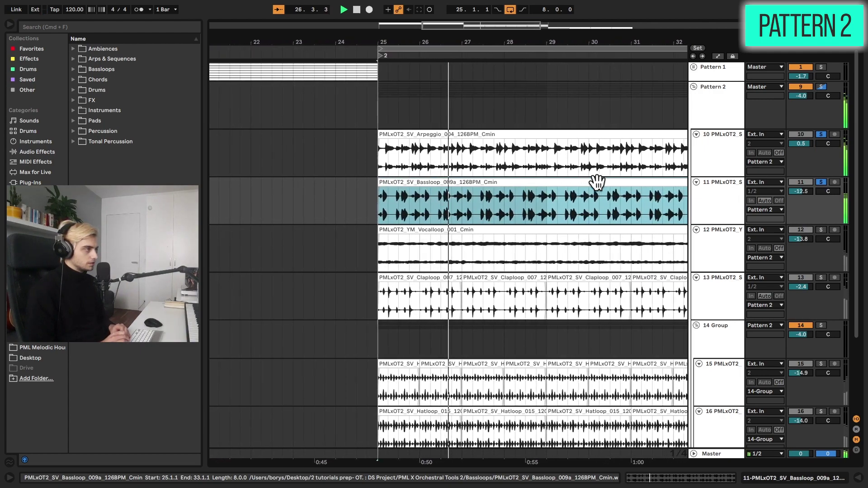
Play with the Vocalloop soloed, then add the Bassloop and Arpeggio tracks
key("space")
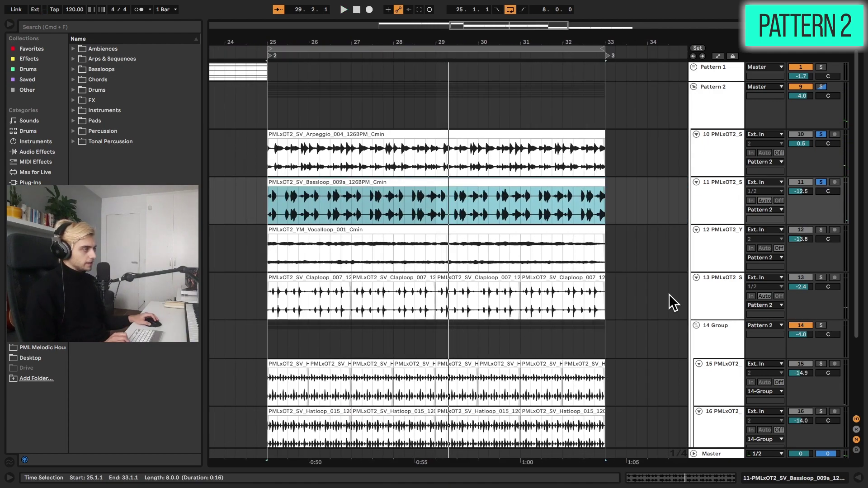
left_click(821, 230)
key("space")
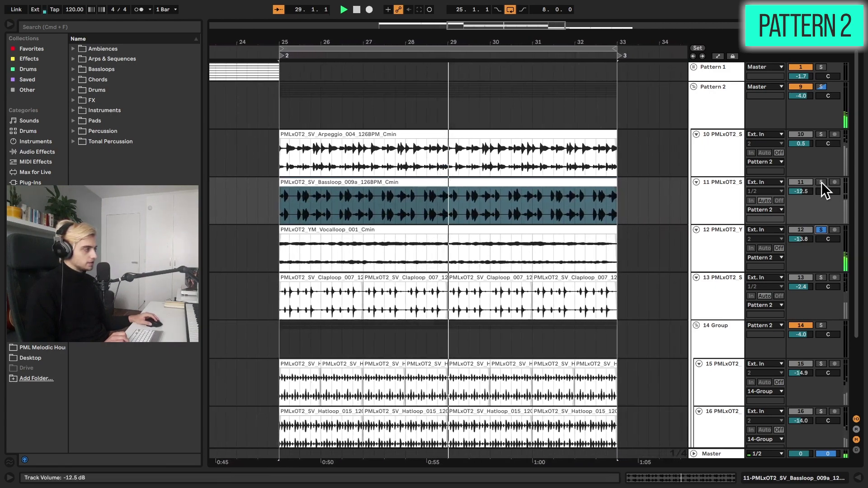
left_click(821, 182)
left_click(821, 134)
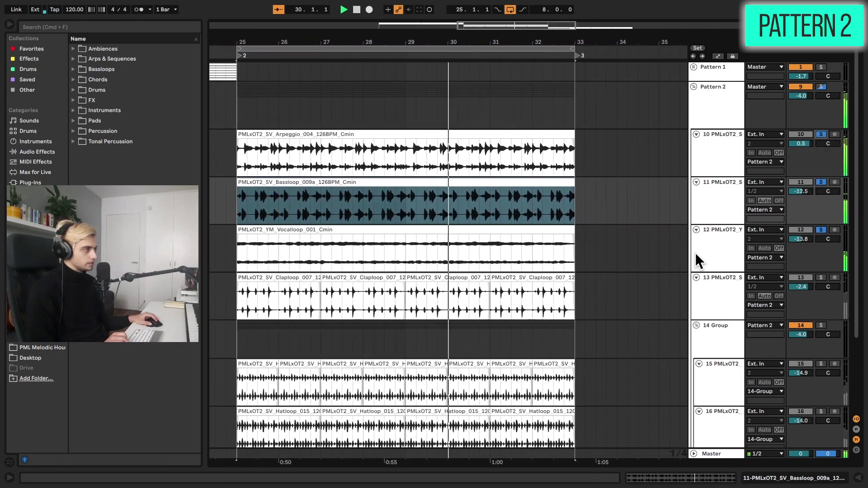
Add the Claploop track to the solo and select its first clip at bar 25
left_click(820, 277)
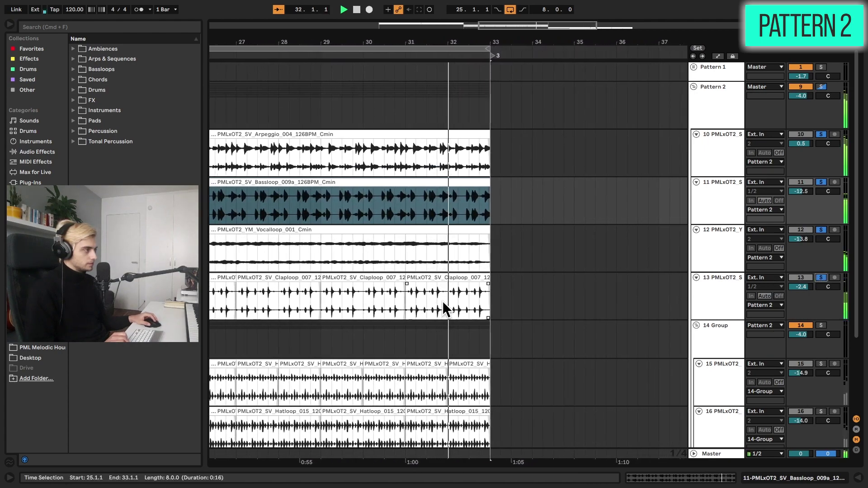
key("space")
left_click(406, 296)
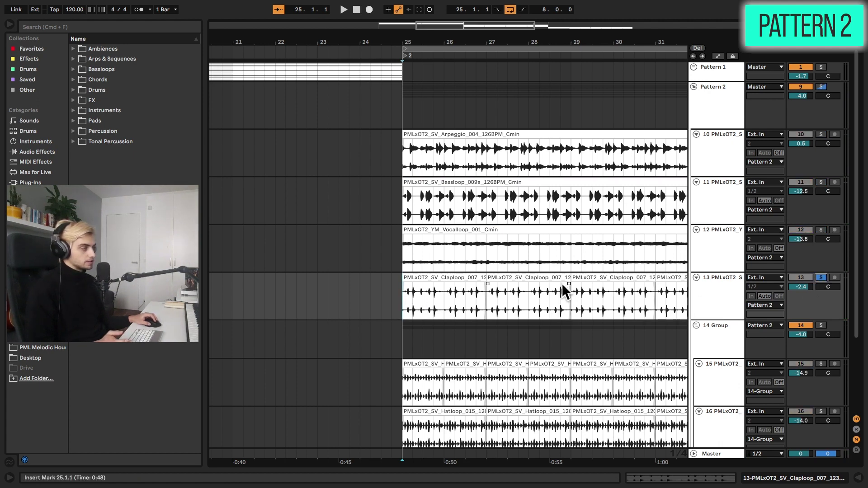
left_click(449, 278)
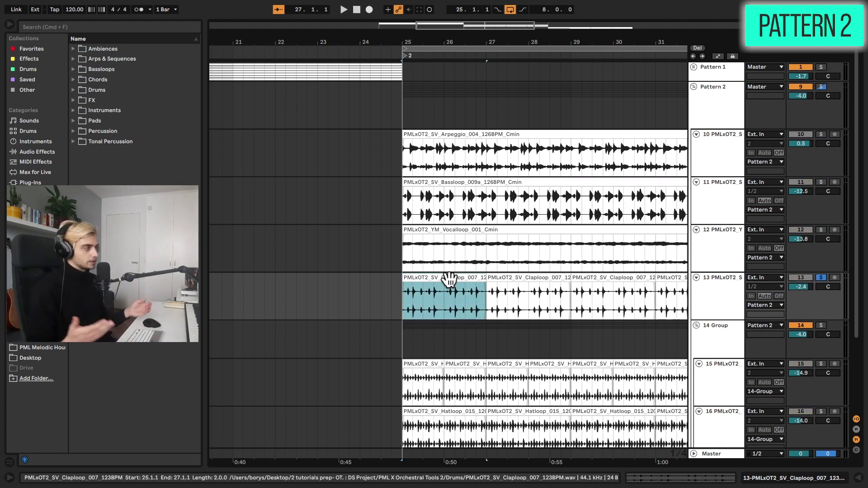
Open the Claploop clip and play it, marking the 1.2.1–1.2.2 stretch
double_click(449, 277)
key("space")
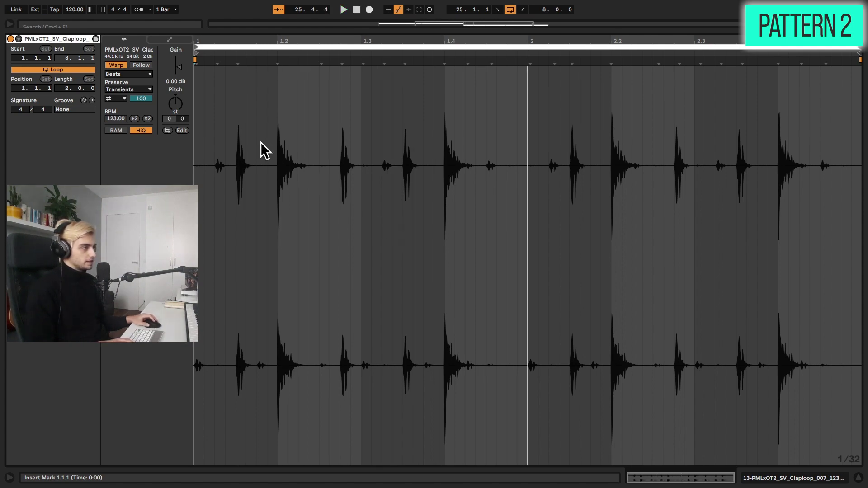
left_click(277, 149)
left_click_drag(281, 153, 313, 149)
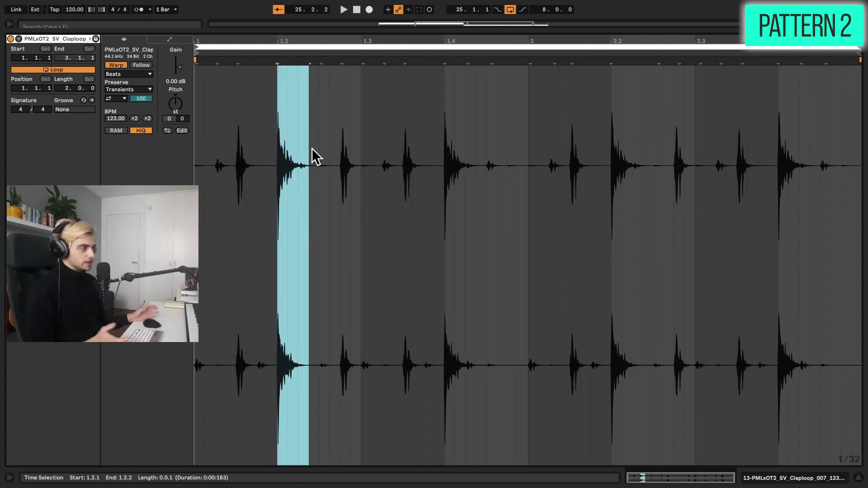
left_click(312, 148)
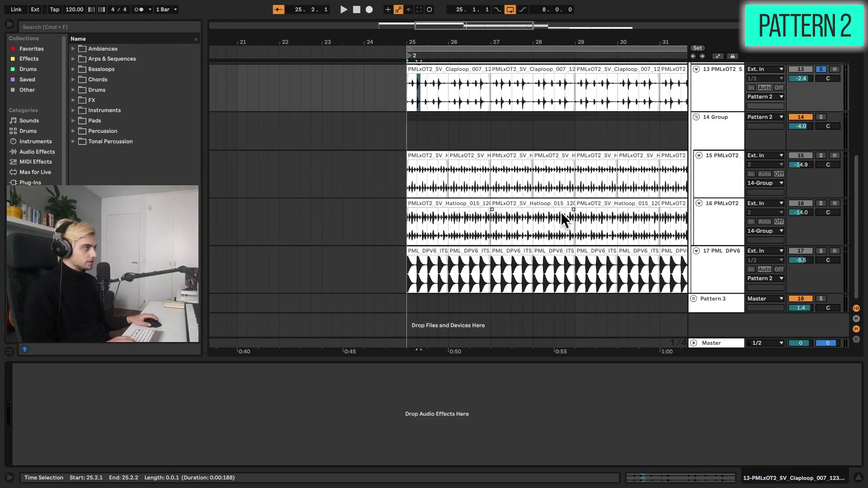
Back in the arrangement, set playback start at 25.2.1, then at the vocal loop's beginning
scroll(561, 212, "up", 5)
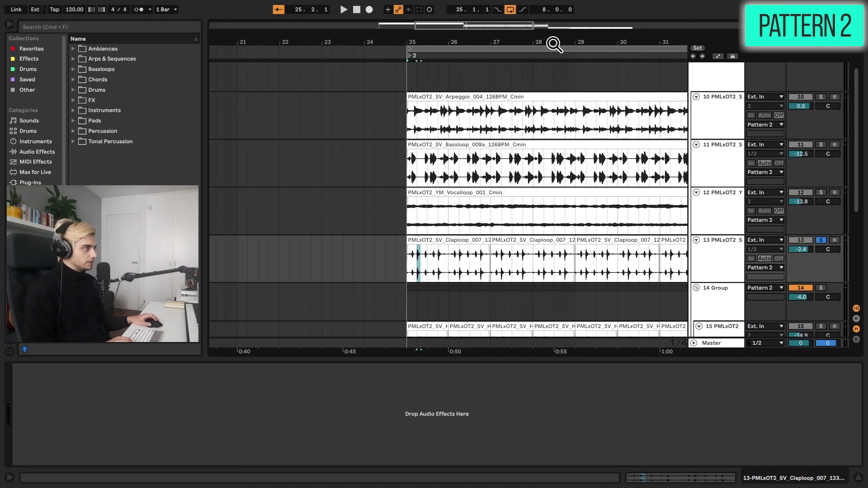
left_click_drag(555, 44, 410, 43)
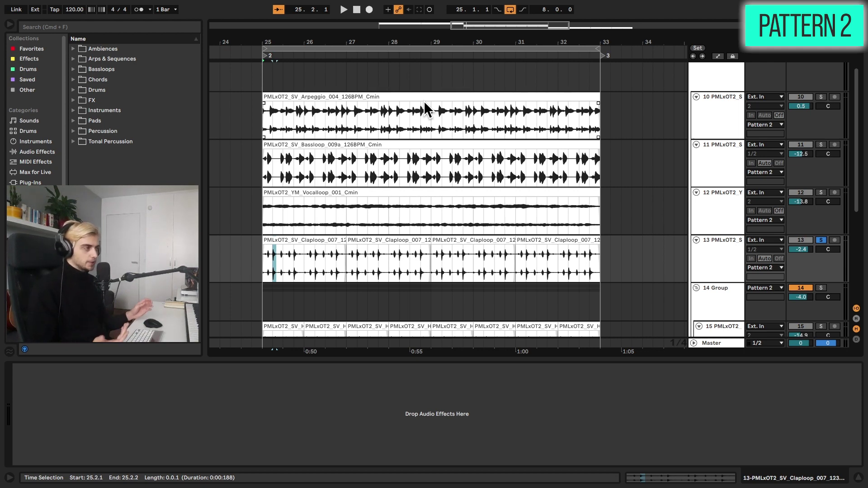
left_click(270, 276)
mouse_move(270, 41)
left_mouse_down()
mouse_move(271, 55)
mouse_move(266, 39)
left_mouse_up()
scroll(622, 261, "down", 2)
scroll(623, 260, "up", 3)
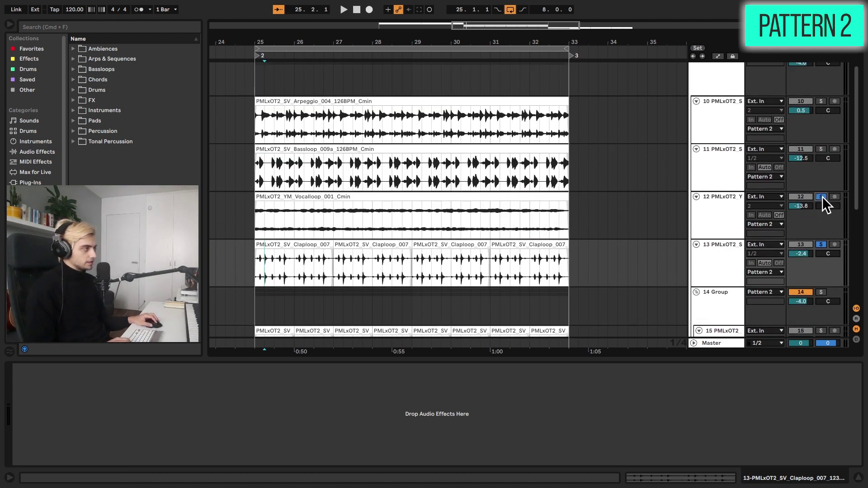
left_click(255, 219)
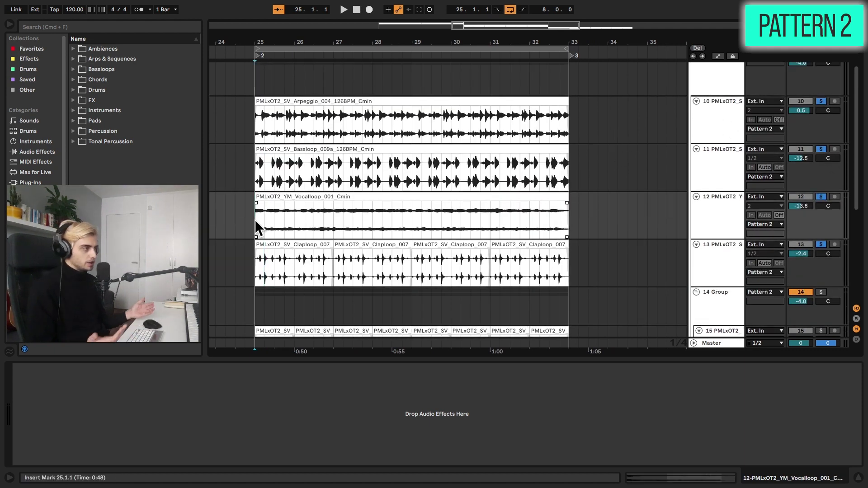
Play the drum loops from bar 25, mute hat loop track 16, and replay from 25.1.1
scroll(348, 238, "down", 4)
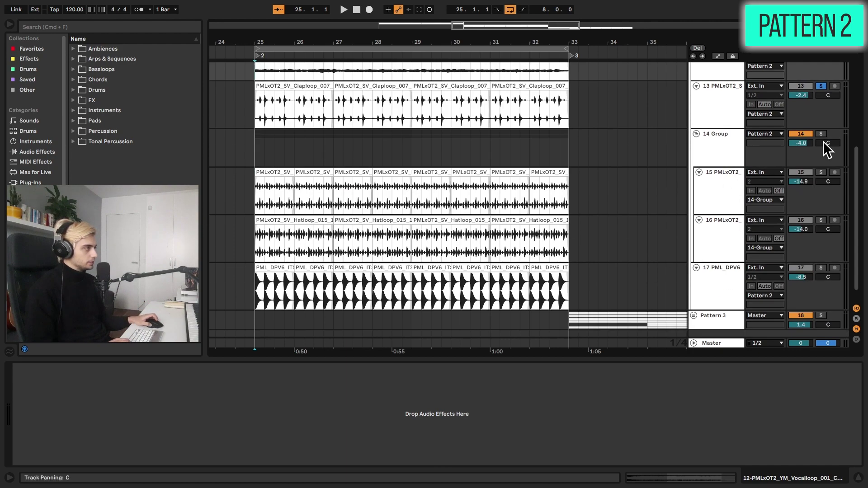
left_click(277, 173)
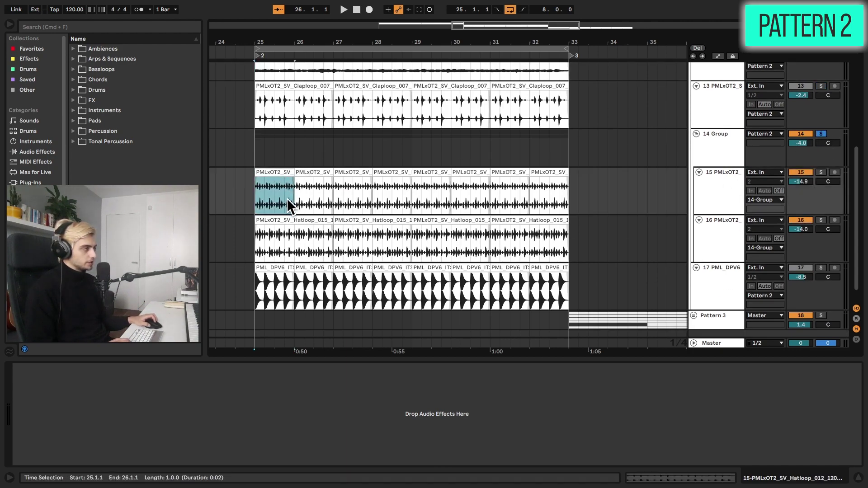
key("space")
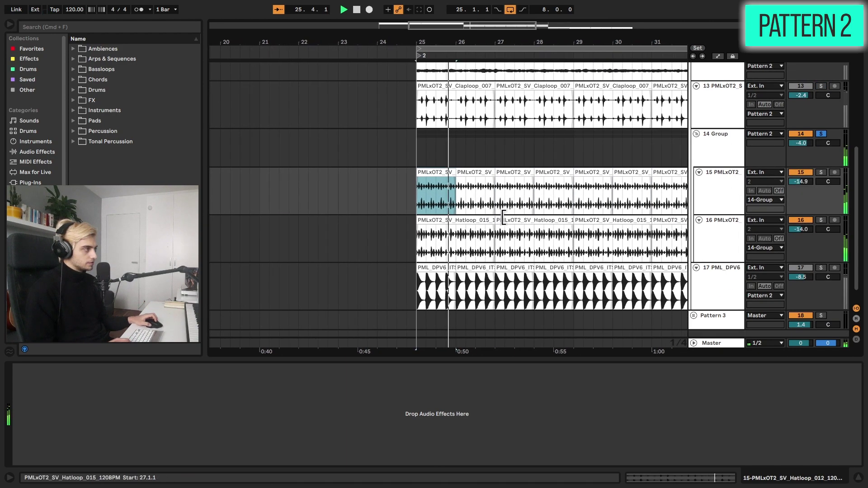
left_click(801, 220)
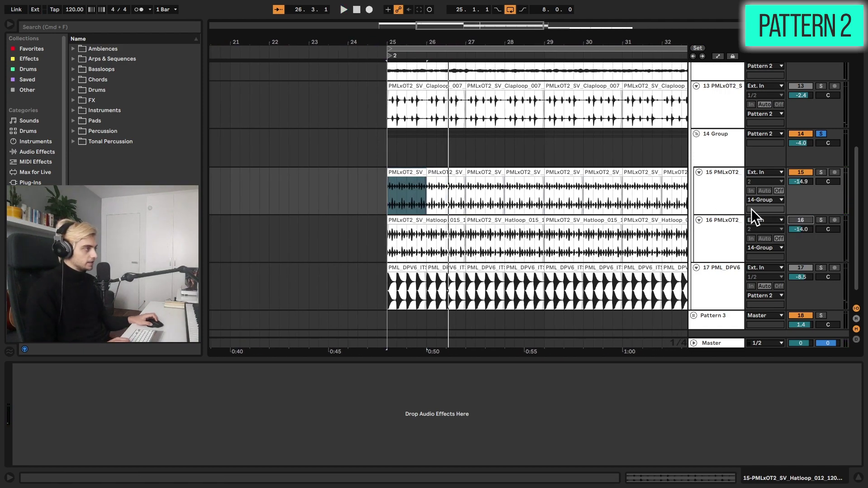
key("space")
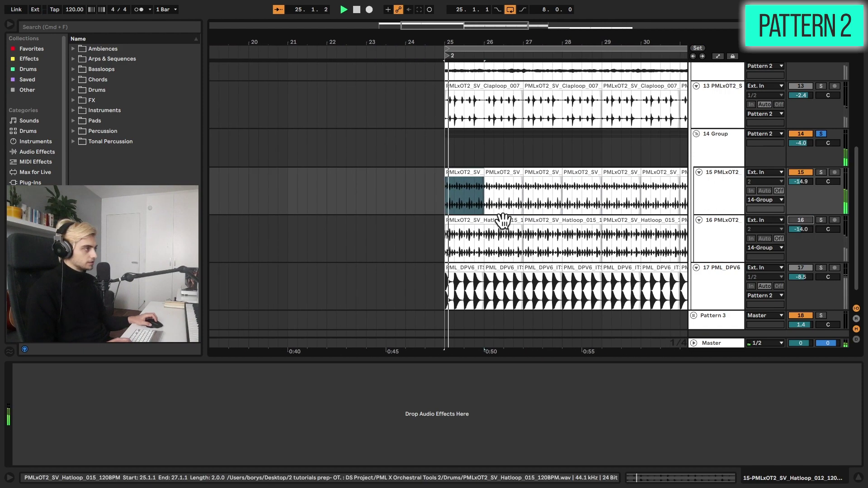
key("space")
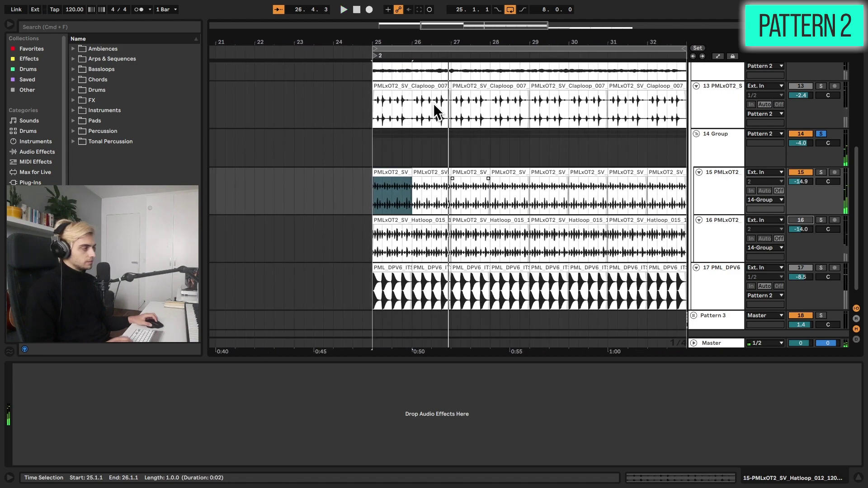
left_click_drag(427, 39, 309, 40)
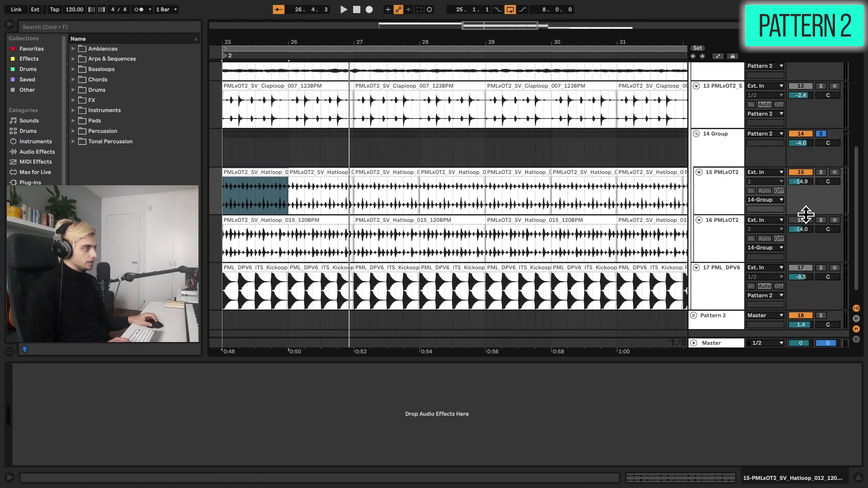
left_click(224, 243)
key("space")
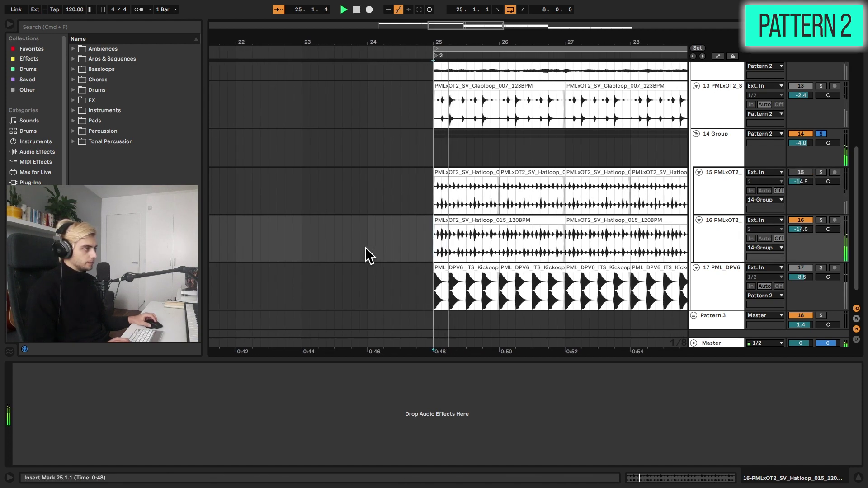
key("space")
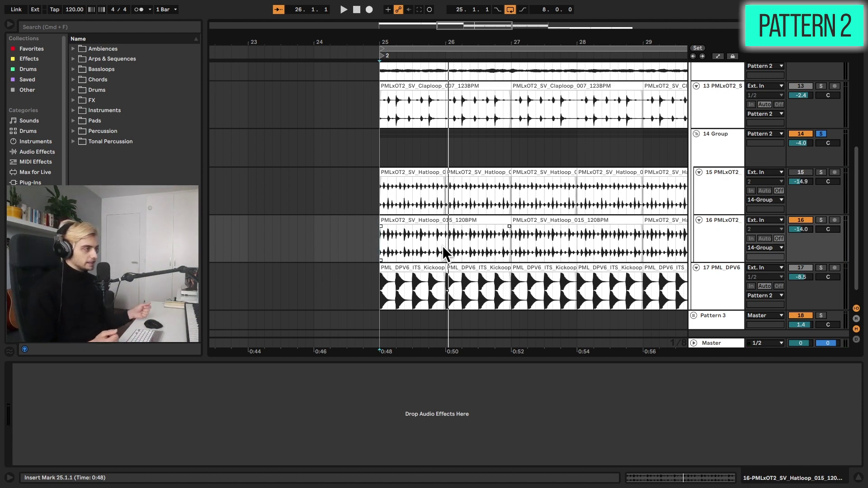
Select the first Hatloop_012 clip at bar 25, then the Hatloop_015 clip at bars 27–29
key("plus")
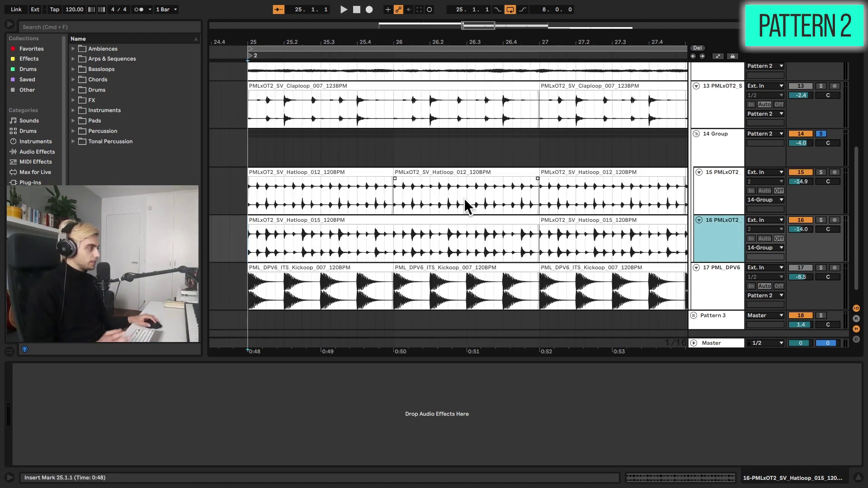
left_click(331, 177)
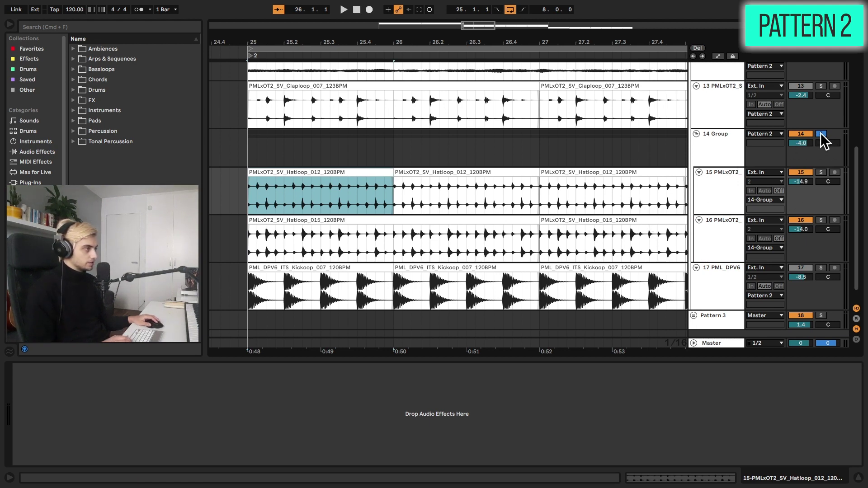
key("minus")
key("Down")
key("Right")
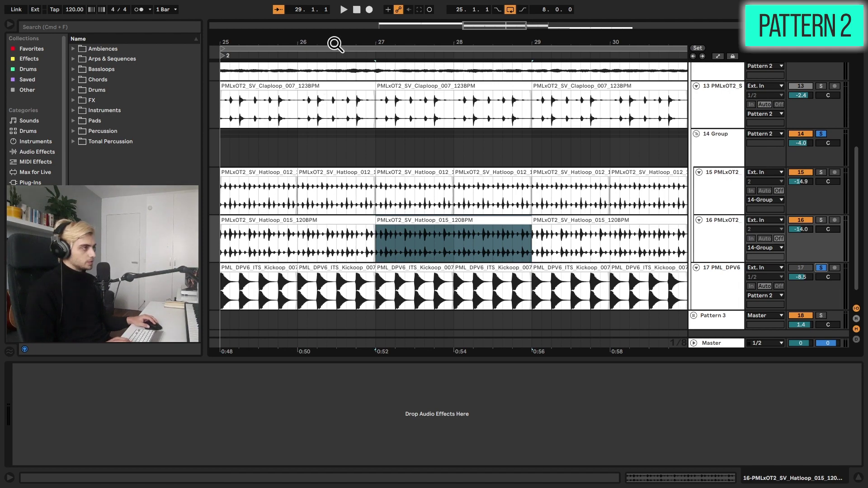
Play Pattern 2 from bar 25.1.1 on the bass loop
key("minus")
scroll(824, 285, "up", 3)
left_click(234, 164)
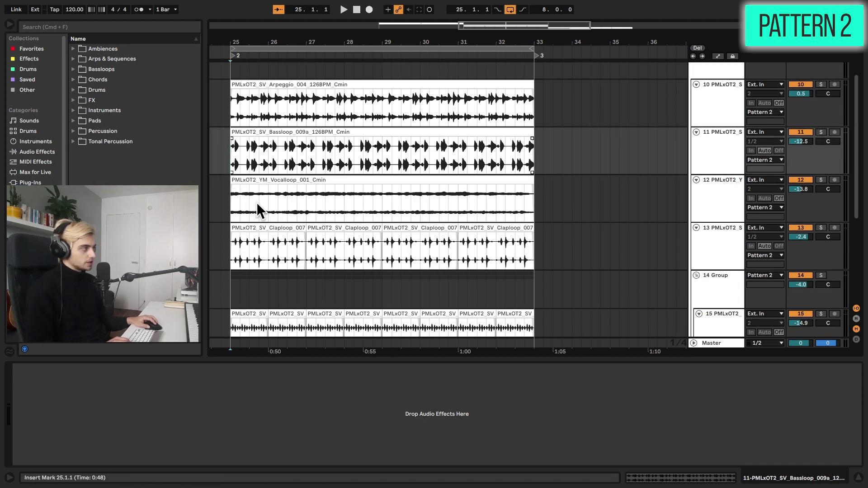
key("space")
scroll(291, 242, "left", 5)
scroll(489, 238, "down", 3)
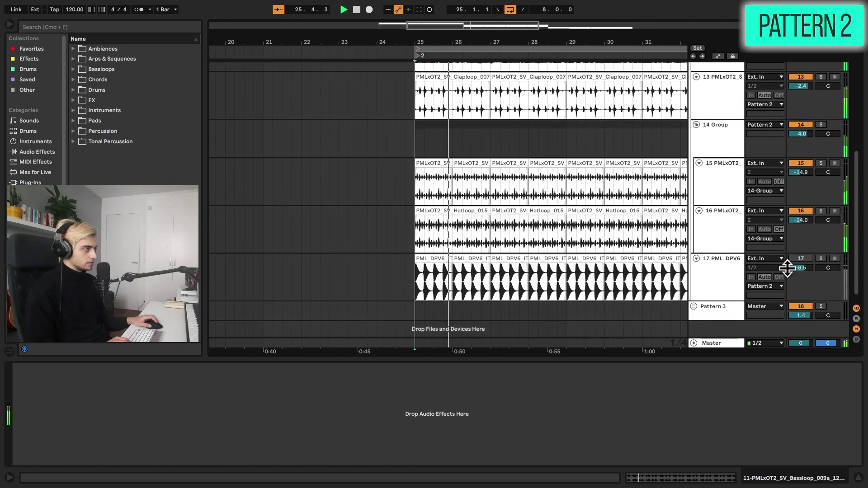
Shrink all track heights to fit and fold the Pattern 2 group closed
left_click_drag(572, 40, 479, 40)
scroll(526, 168, "up", 2)
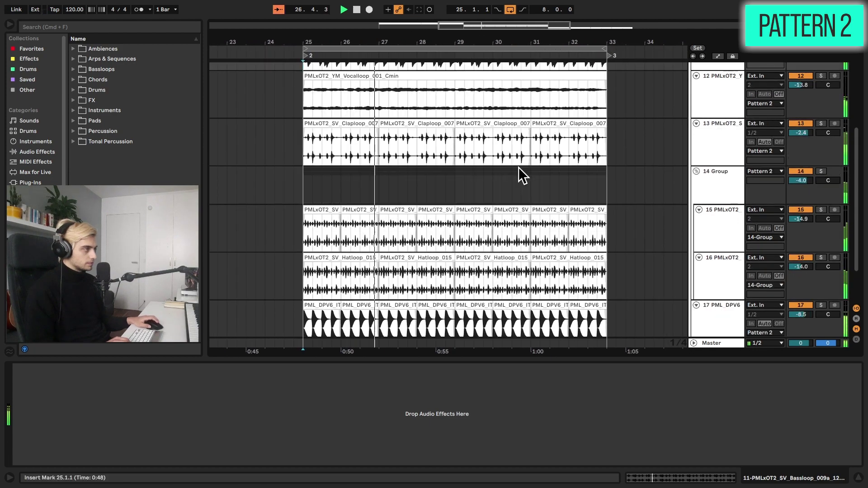
scroll(526, 168, "up", 5)
key("h")
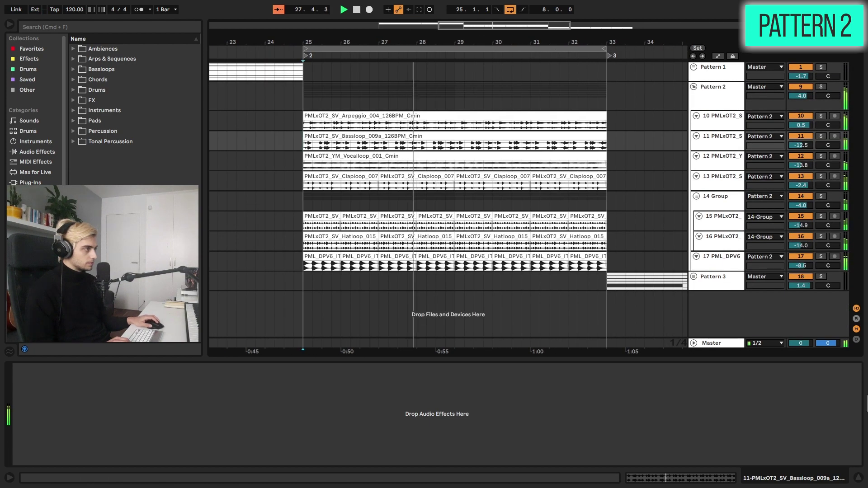
left_click(853, 480)
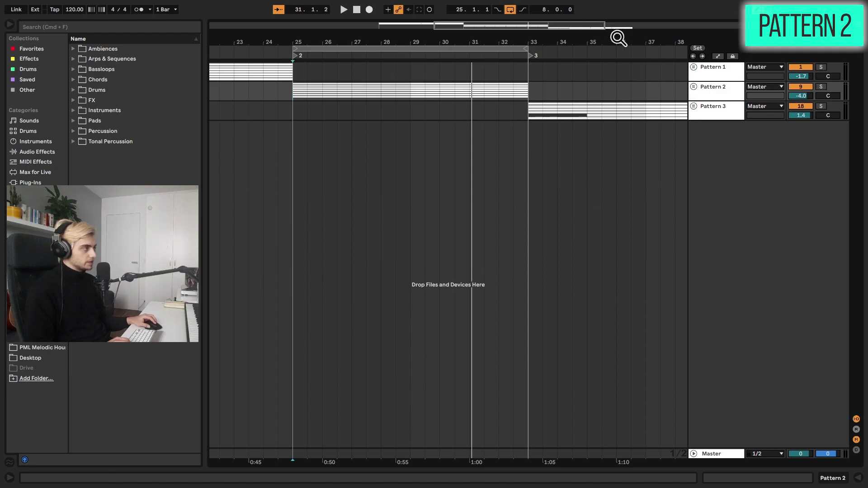
Zoom in on bars 33–36 of Pattern 3 and play them with bass track 20 unmuted
left_click_drag(619, 39, 443, 93)
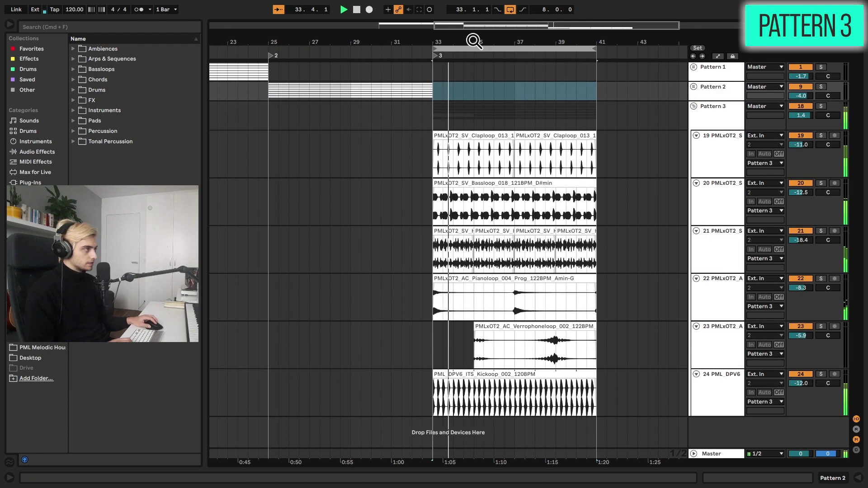
left_click_drag(474, 42, 472, 63)
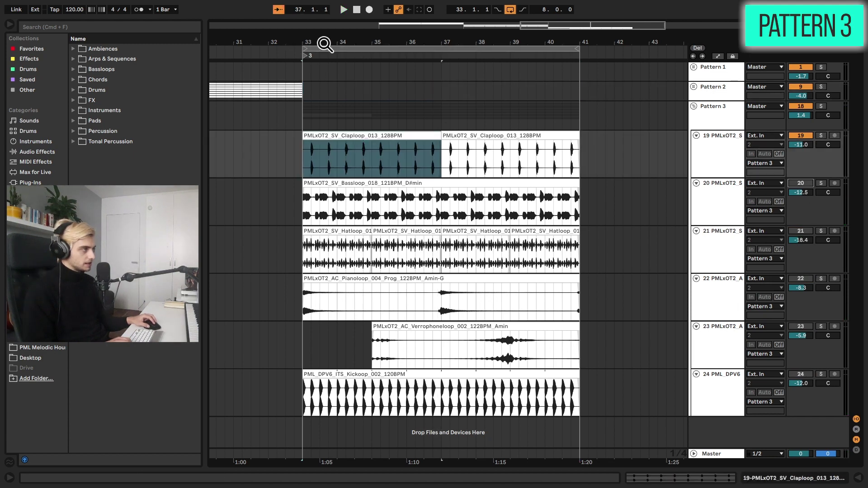
left_click_drag(325, 45, 349, 67)
key("space")
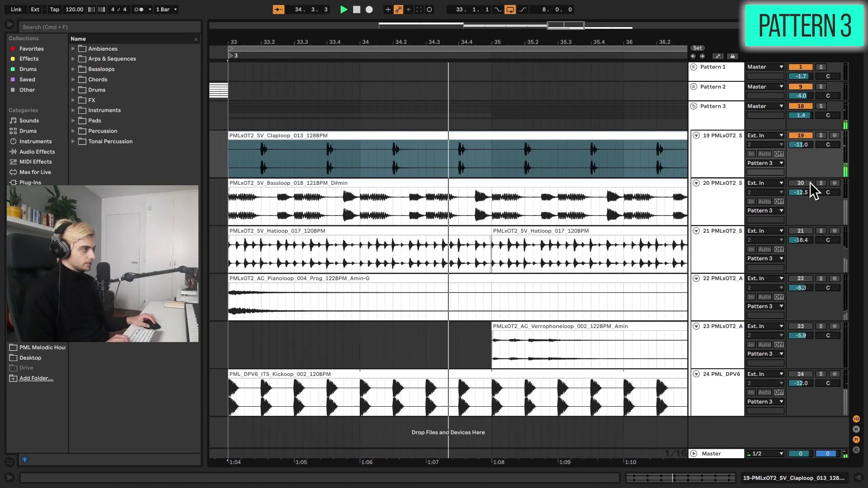
left_click(809, 182)
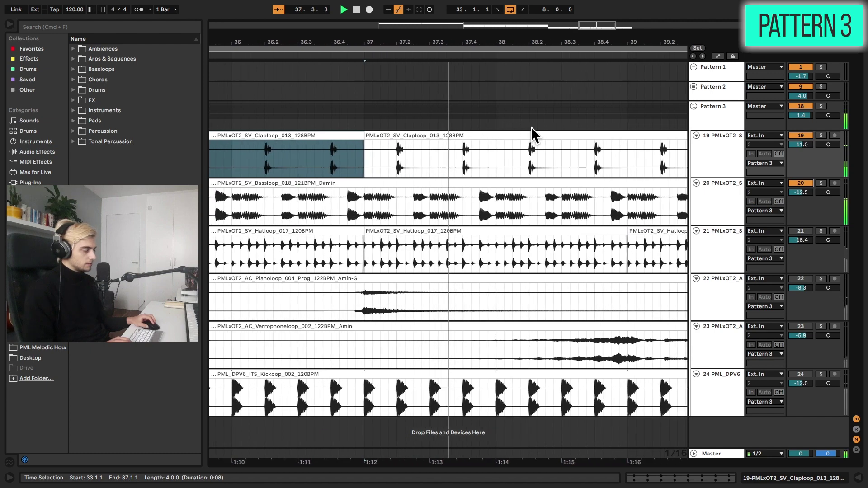
key("space")
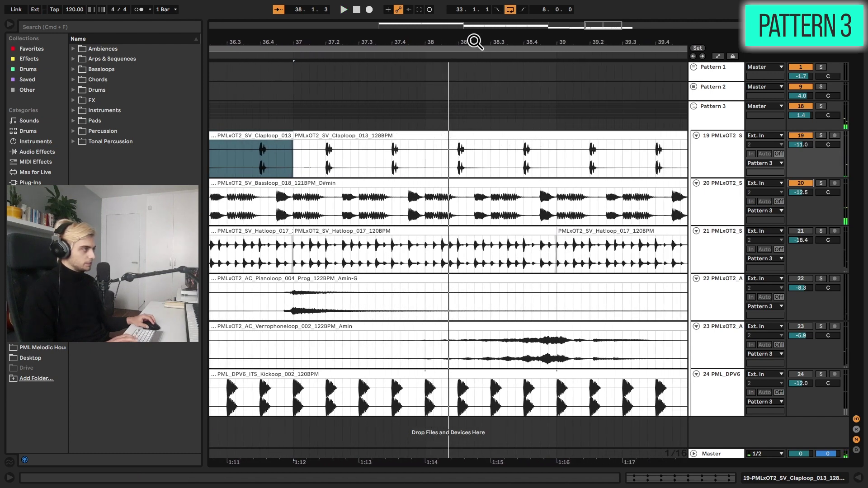
Audition the Bassloop, Claploop and Hatloop clips from bar 33, then mute the hat track
left_click_drag(475, 38, 475, 22)
left_click(309, 199)
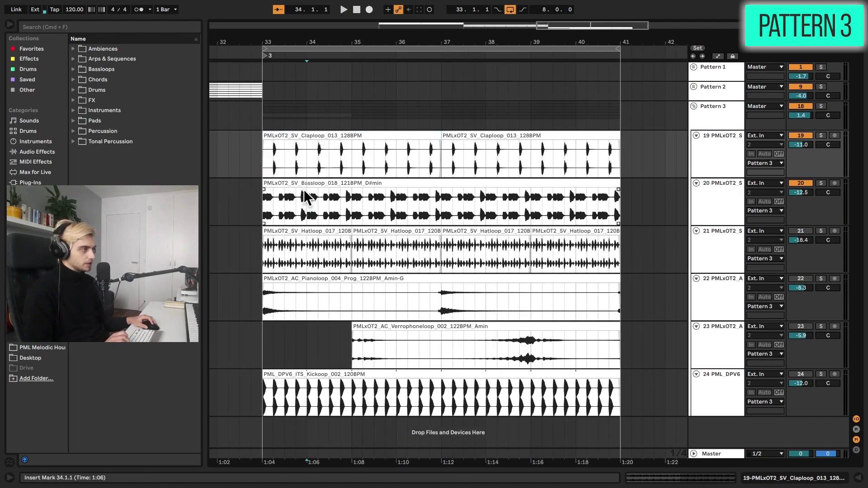
left_click(302, 183)
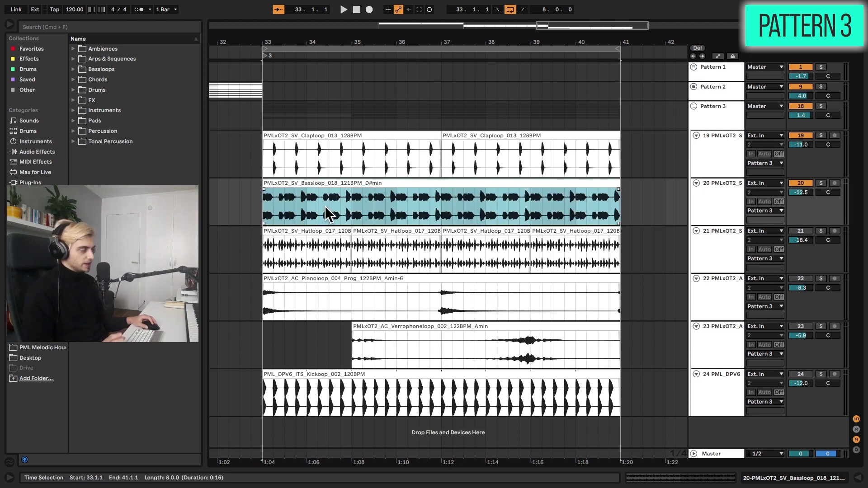
left_click(305, 136)
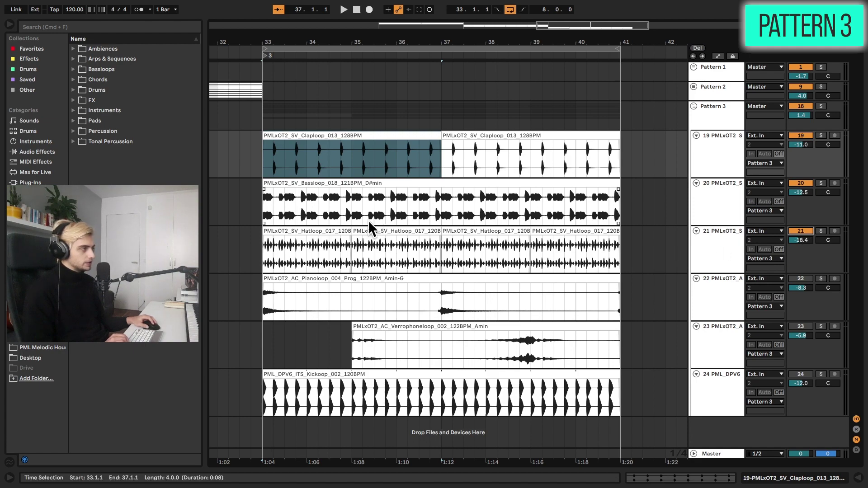
left_click(339, 232)
key("space")
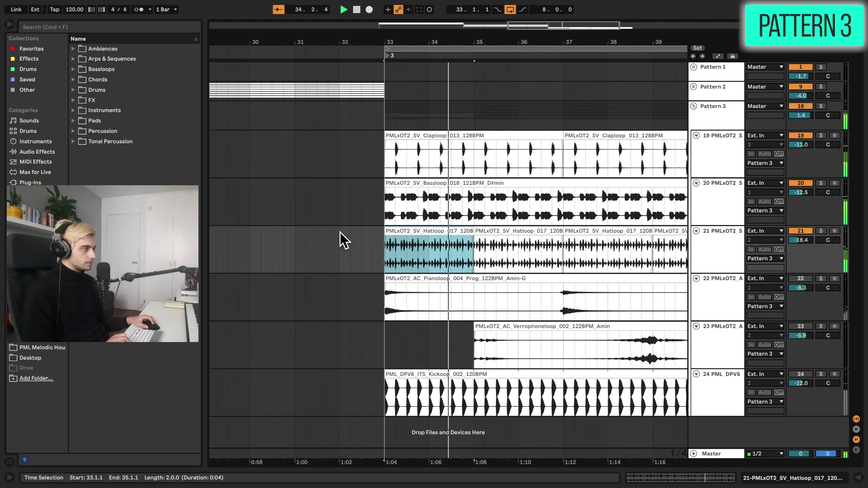
key("space")
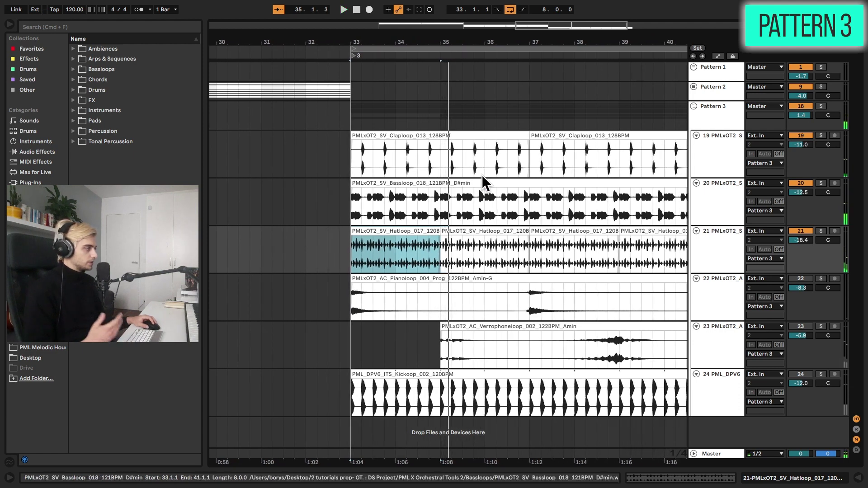
left_click(801, 231)
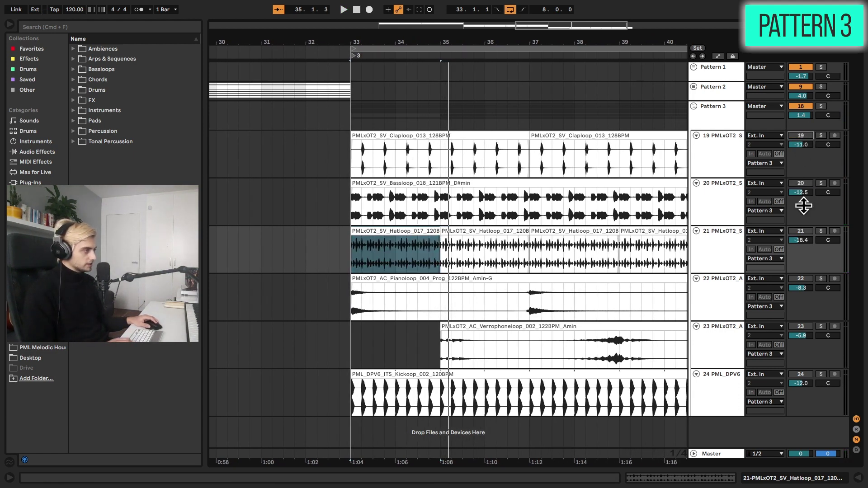
Switch on piano loop track 22 and audition it from bar 33
left_click(387, 278)
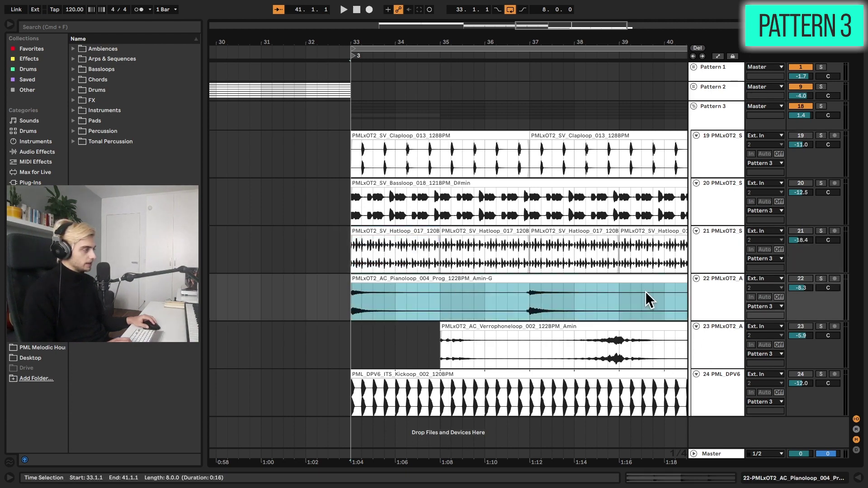
left_click(802, 278)
key("space")
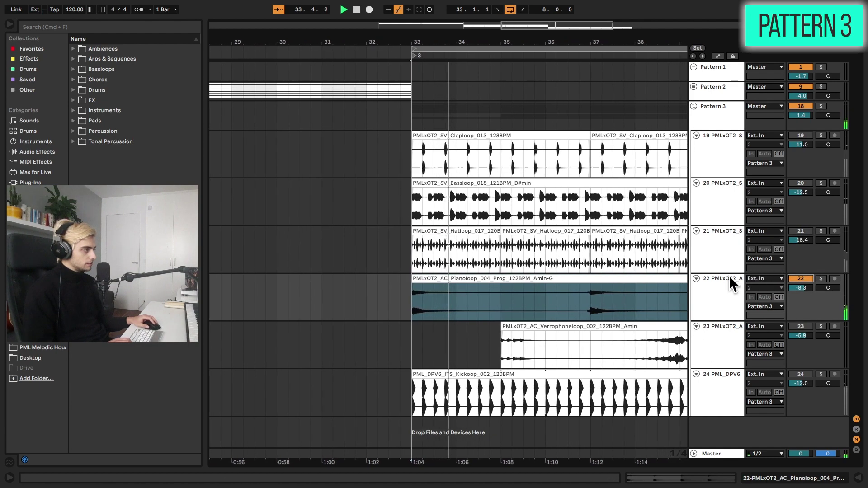
key("space")
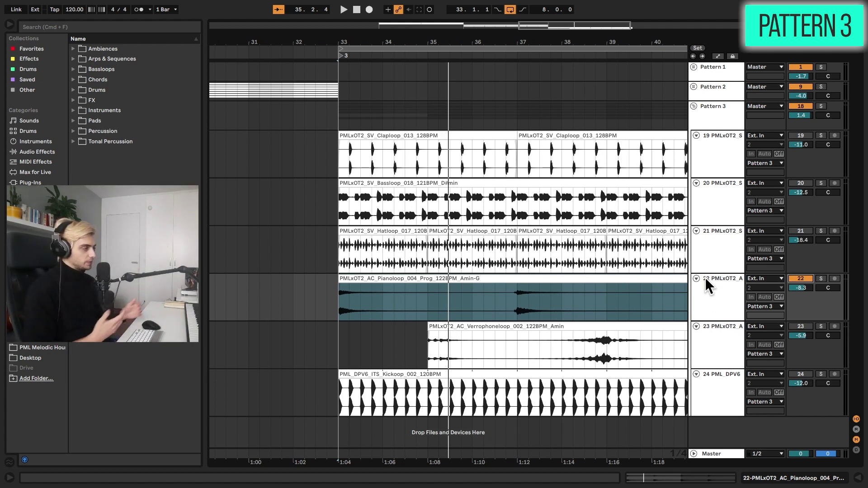
Audition the verrophone loop, mark bars 33–35 on piano and verrophone, and select tracks 19–23
left_click(478, 352)
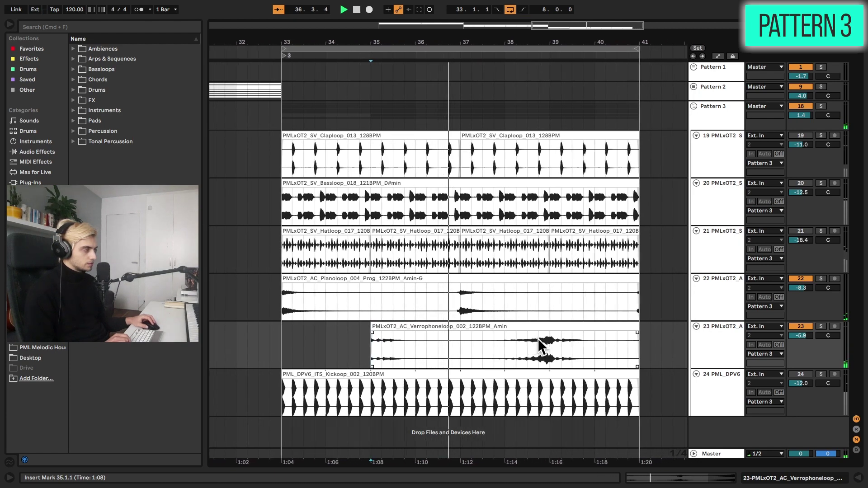
key("space")
scroll(539, 338, "down", 3)
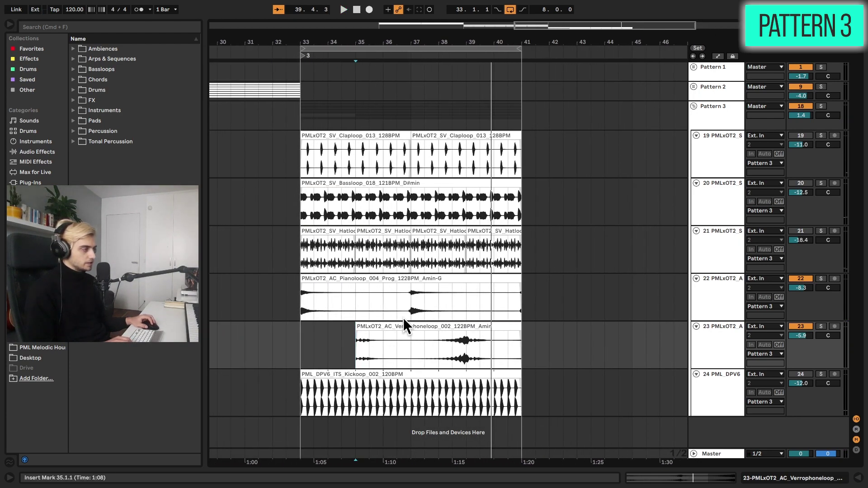
left_click(453, 339)
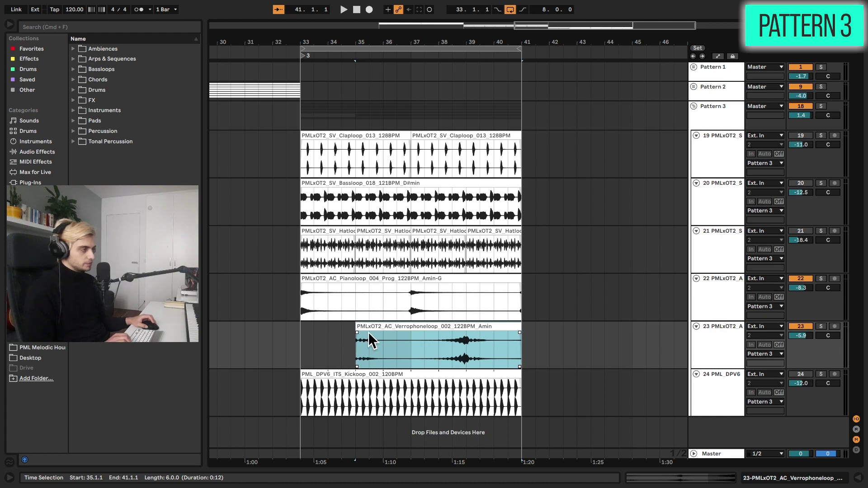
left_click(322, 277)
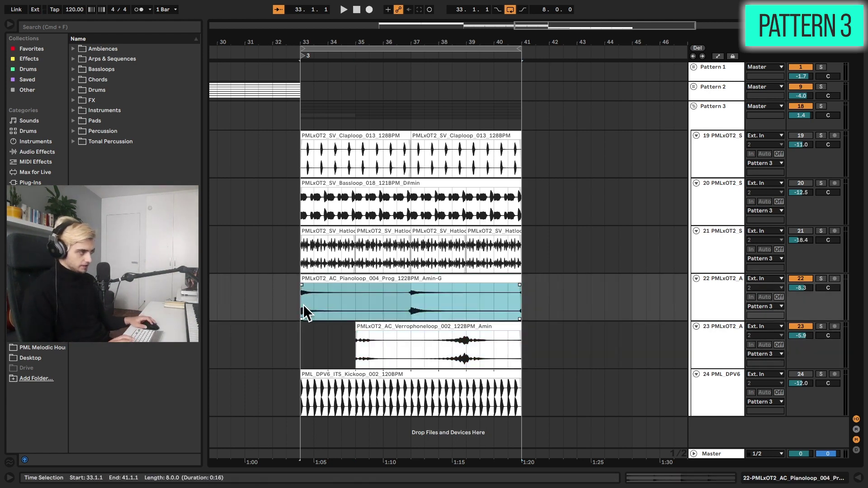
left_click_drag(296, 303, 355, 303)
left_click_drag(357, 350, 408, 349)
left_click(726, 148, "shift")
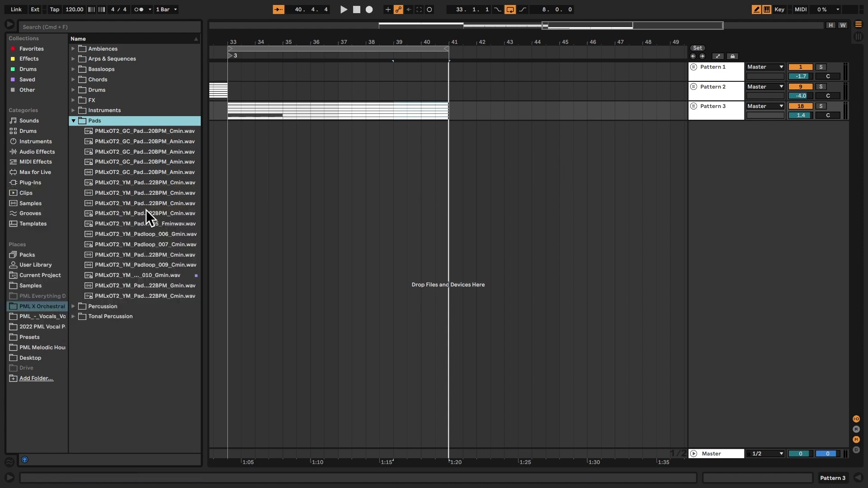
Widen the browser to show full file names and expand the Ambiences folder
left_click_drag(203, 201, 371, 199)
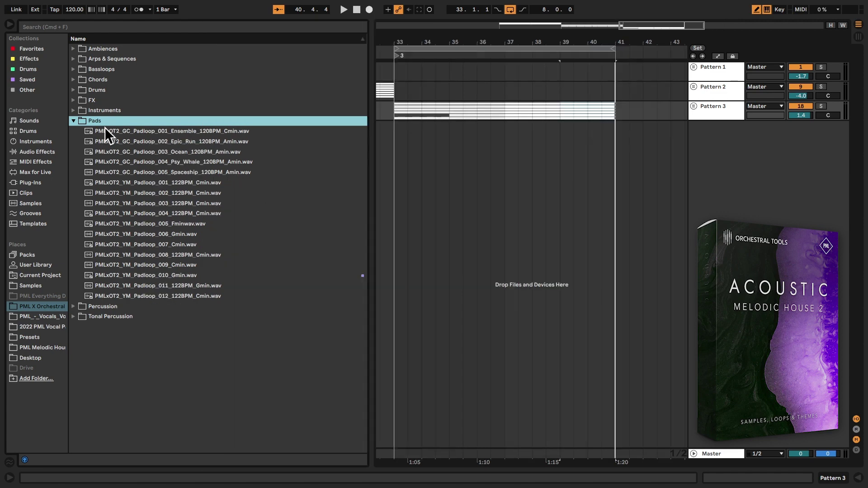
left_click(77, 120)
left_click(89, 47)
left_click(90, 47)
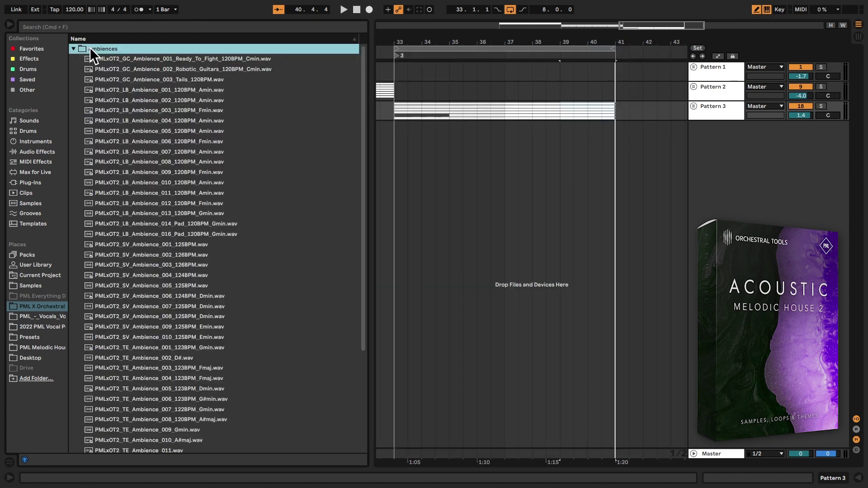
Step through the Arps & Sequences, Bassloops, Chords, Drums, FX and Instruments folders' contents
key("Left")
key("Down")
key("Right")
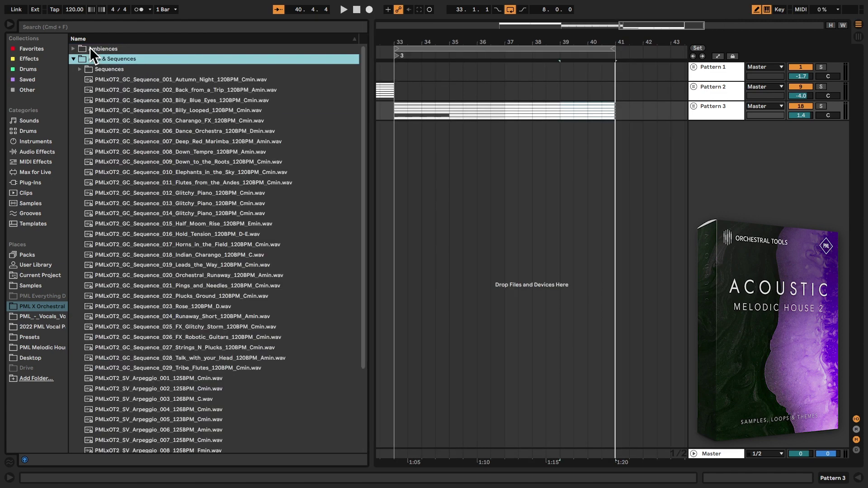
key("Left")
key("Down")
key("Right")
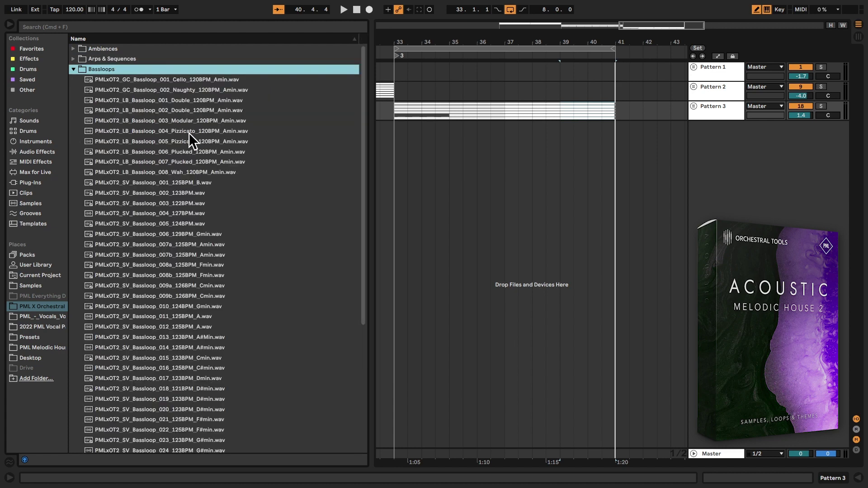
key("Left")
key("Down")
key("Right")
key("Left")
key("Down")
key("Right")
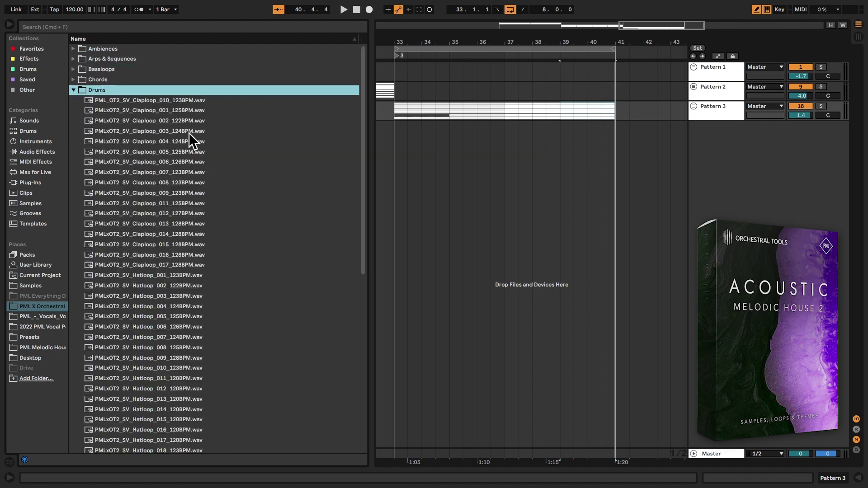
key("Left")
key("Down")
key("Right")
key("Left")
key("Down")
key("Right")
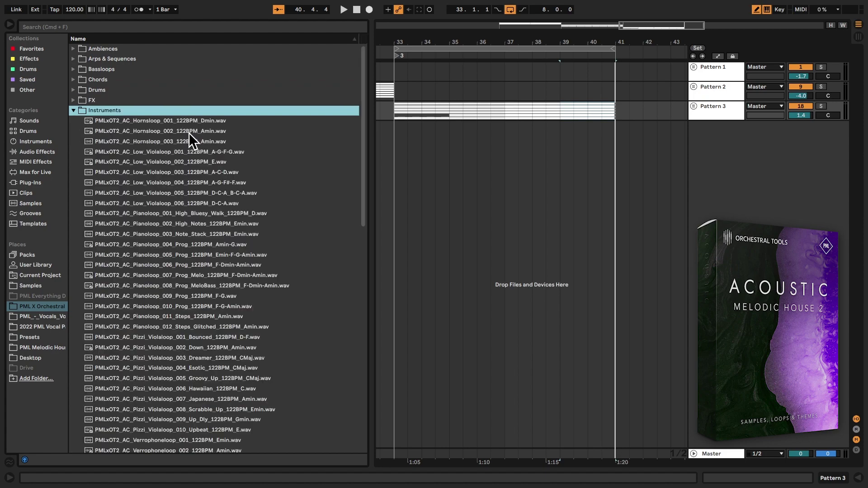
scroll(194, 142, "down", 20)
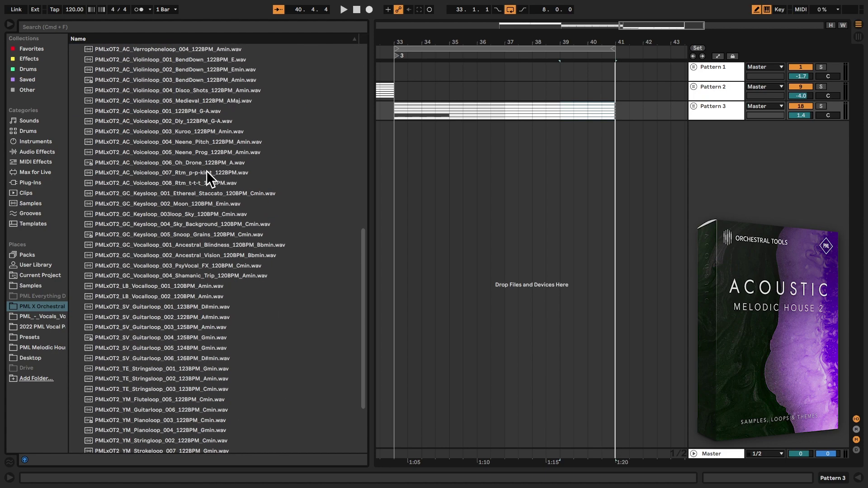
scroll(203, 168, "up", 20)
Browse Pads, Percussion and Tonal Percussion, then return to Pads and leave it expanded
key("Left")
key("Down")
key("Right")
key("Left")
key("Down")
key("Right")
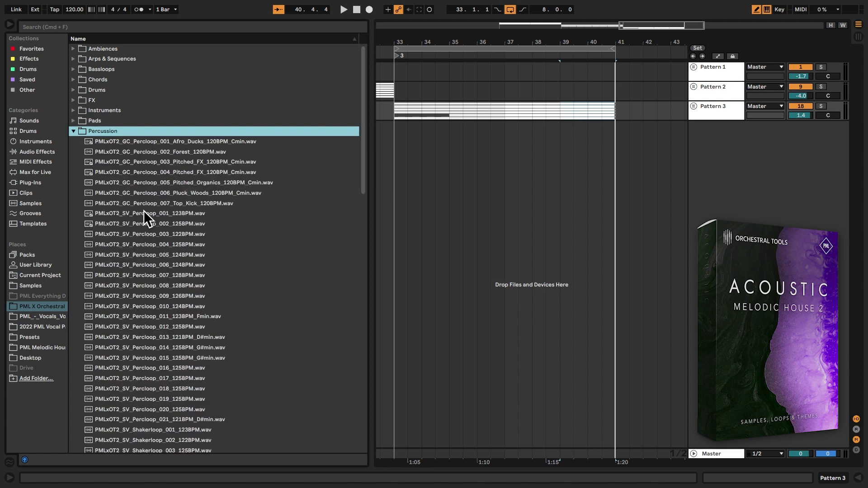
scroll(136, 208, "down", 10)
scroll(136, 195, "up", 10)
key("Left")
key("Down")
key("Right")
scroll(127, 171, "down", 5)
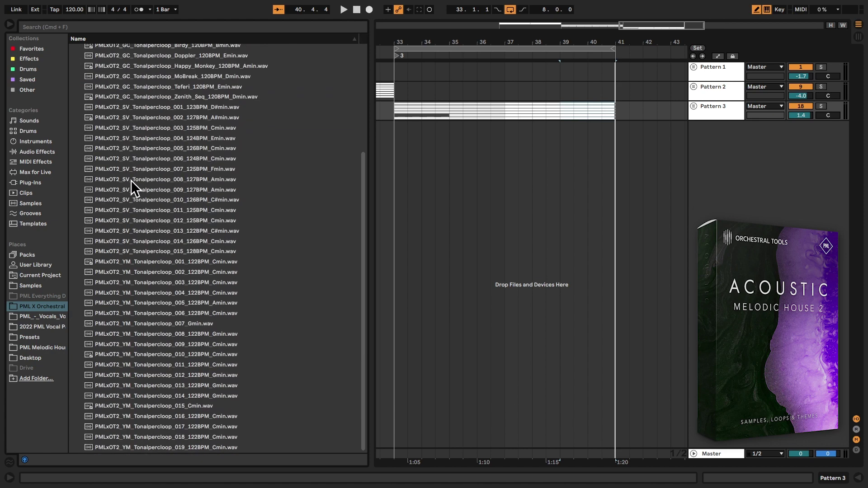
scroll(131, 180, "up", 5)
key("Left")
key("Up")
key("Up")
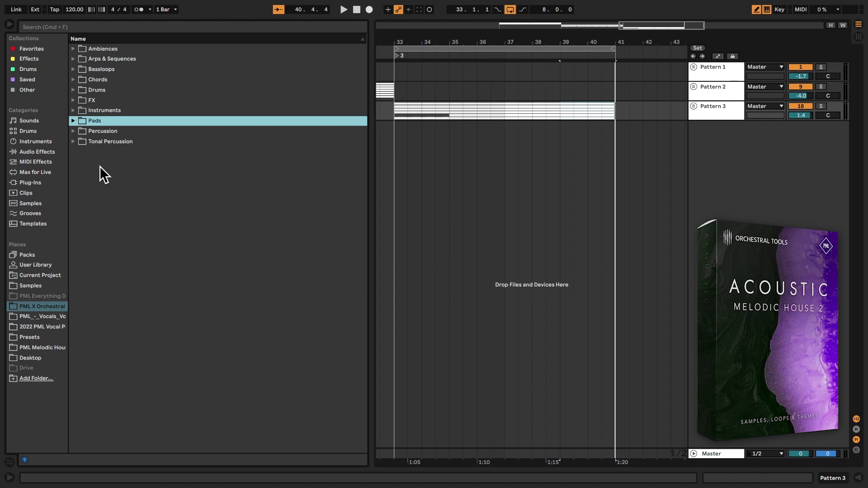
key("Right")
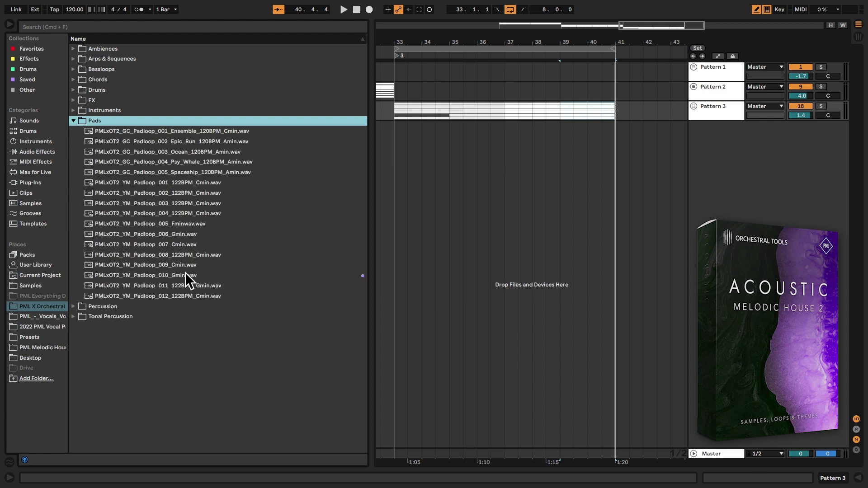
Preview PMLxOT2_YM_Padloop_010_Gmin, insert a new MIDI track, and load the loop into a Simpler
left_click(170, 275)
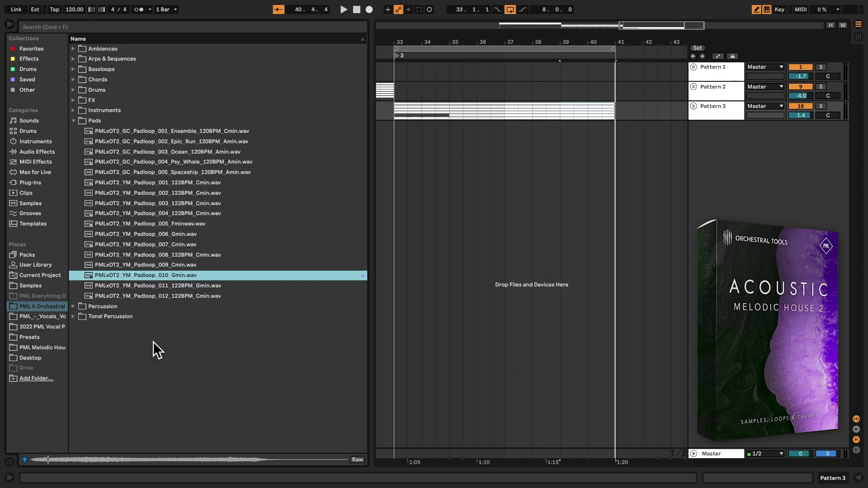
right_click(730, 186)
left_click(765, 198)
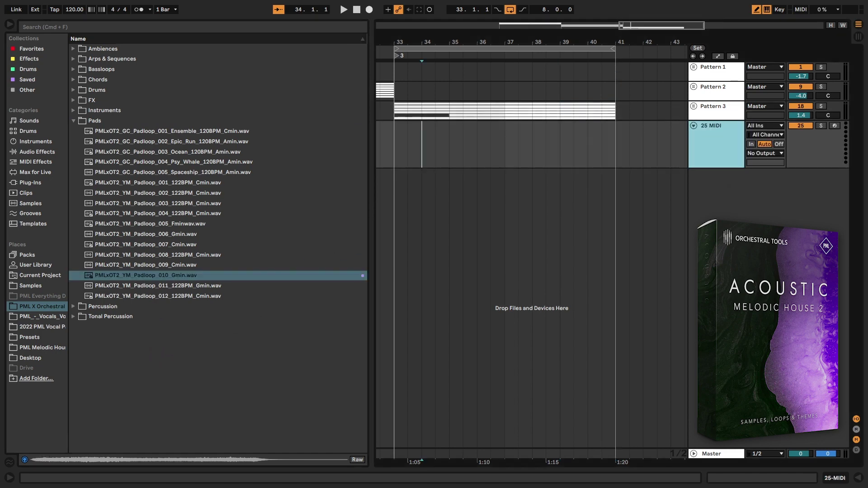
left_click(816, 471)
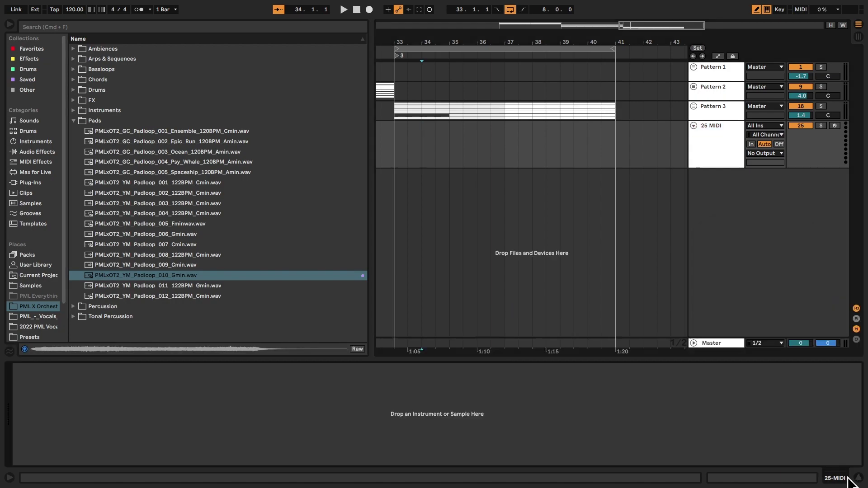
double_click(163, 275)
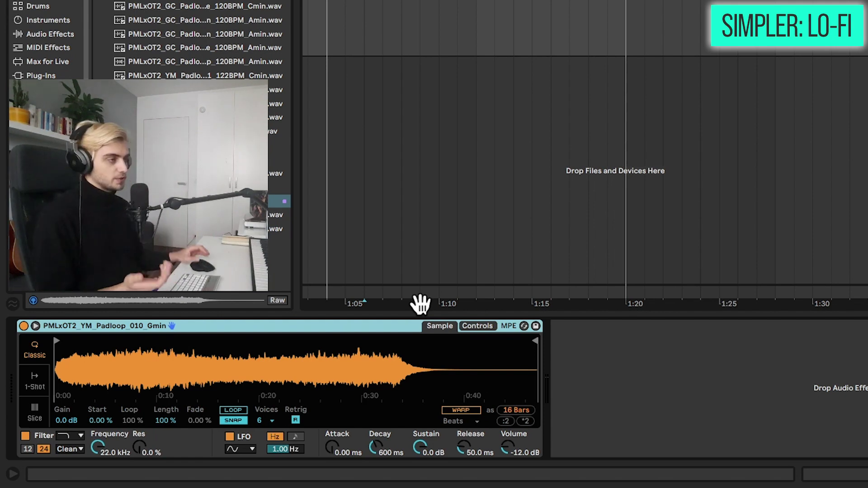
Set the Simpler filter to OSR with cutoff about 6.91 kHz and drive 10.9 dB
left_click(35, 325)
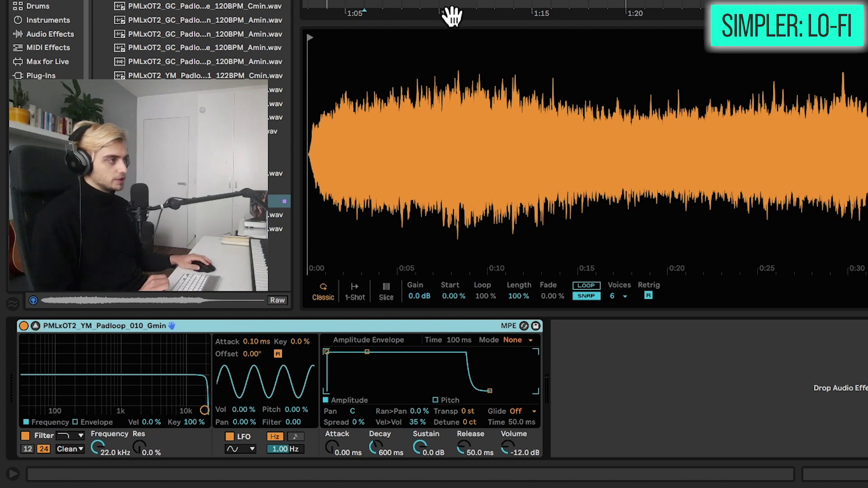
left_click_drag(441, 2, 432, 108)
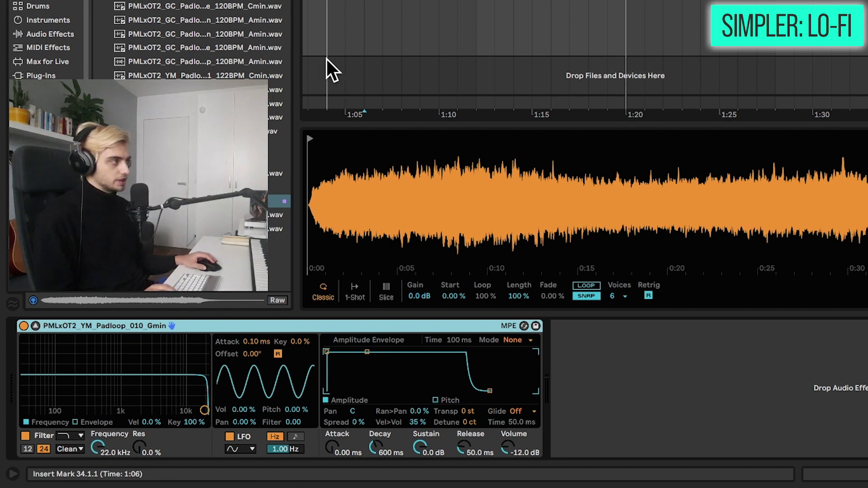
left_click_drag(100, 450, 125, 453)
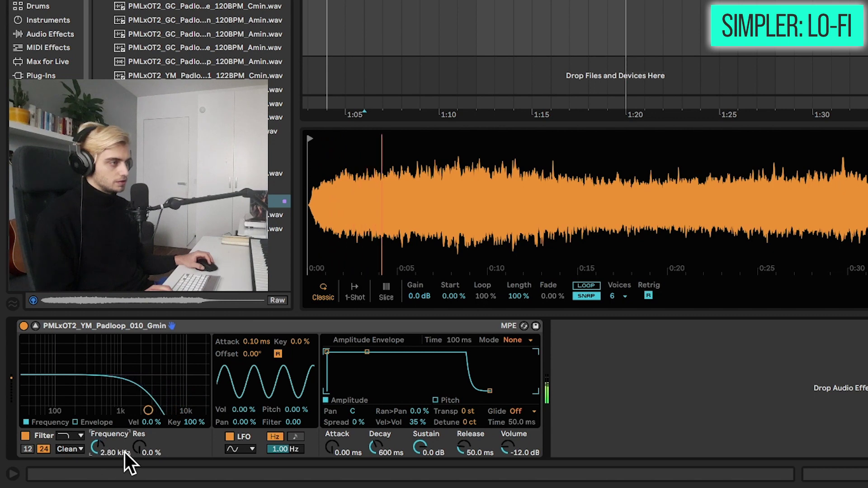
left_click(68, 449)
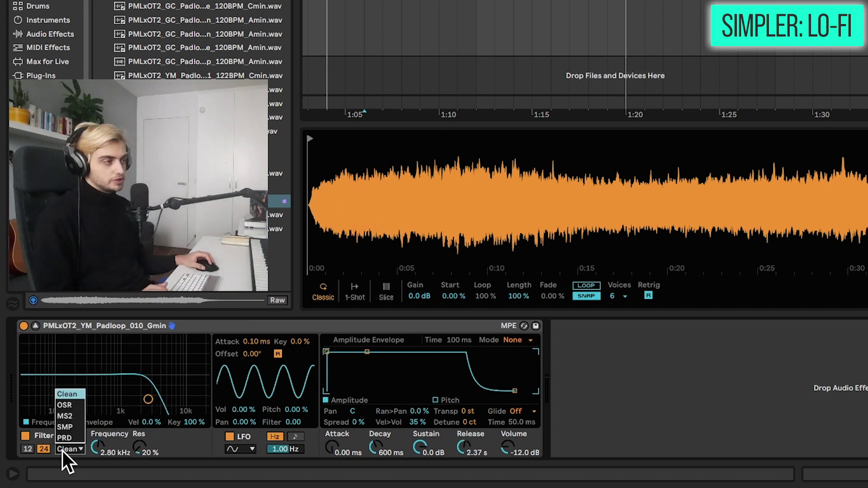
left_click(64, 406)
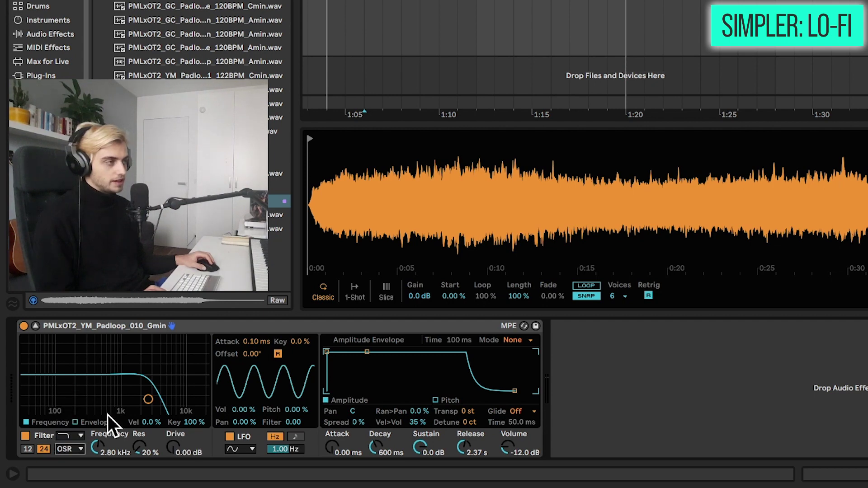
left_click_drag(171, 449, 171, 425)
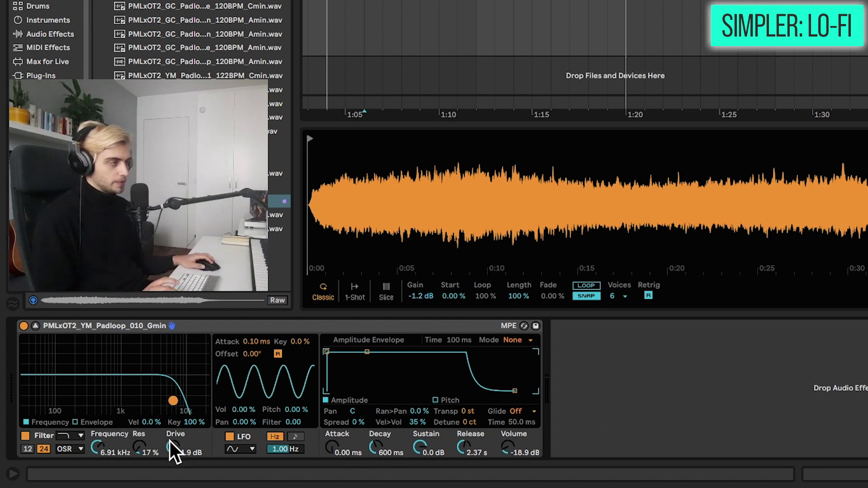
left_click_drag(170, 442, 170, 453)
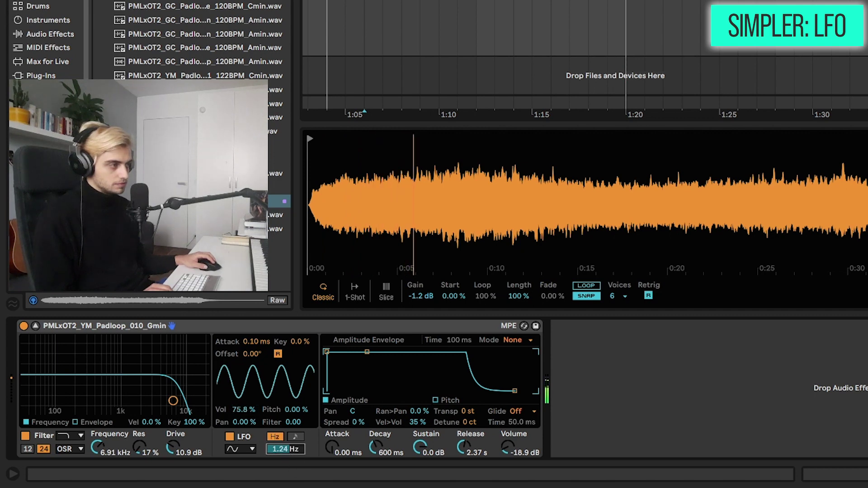
Speed the LFO to 1.80 Hz and try pitch and pan modulation, resetting pitch to zero
left_click_drag(289, 451, 289, 448)
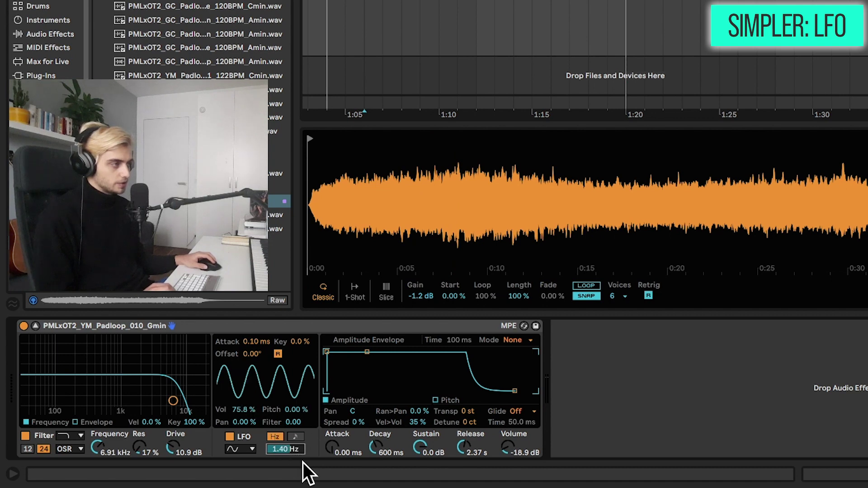
mouse_move(289, 449)
left_mouse_down()
mouse_move(290, 420)
mouse_move(295, 450)
left_mouse_up()
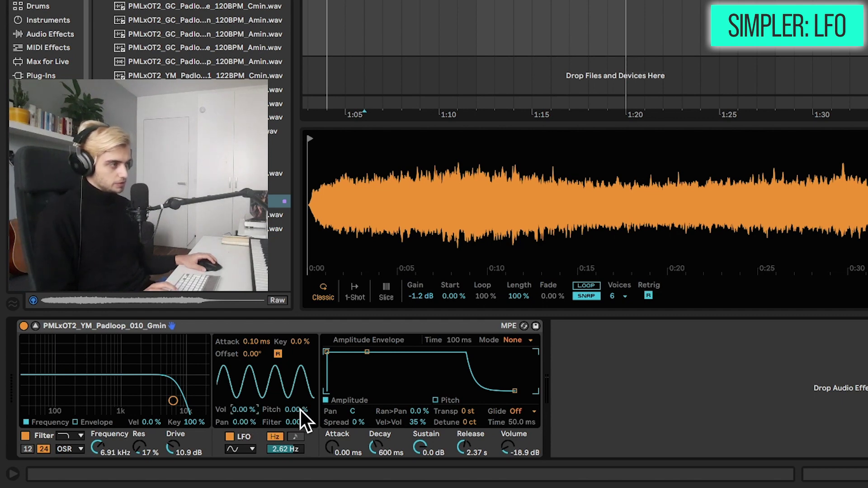
left_click_drag(301, 410, 300, 403)
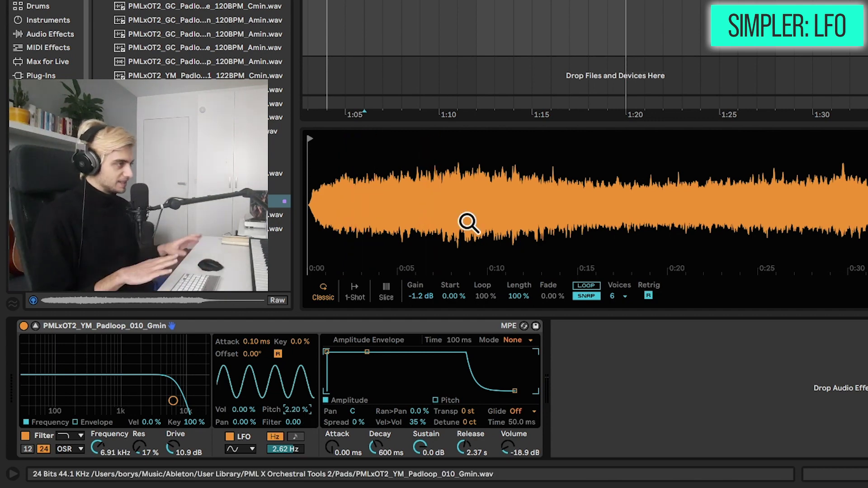
key("Delete")
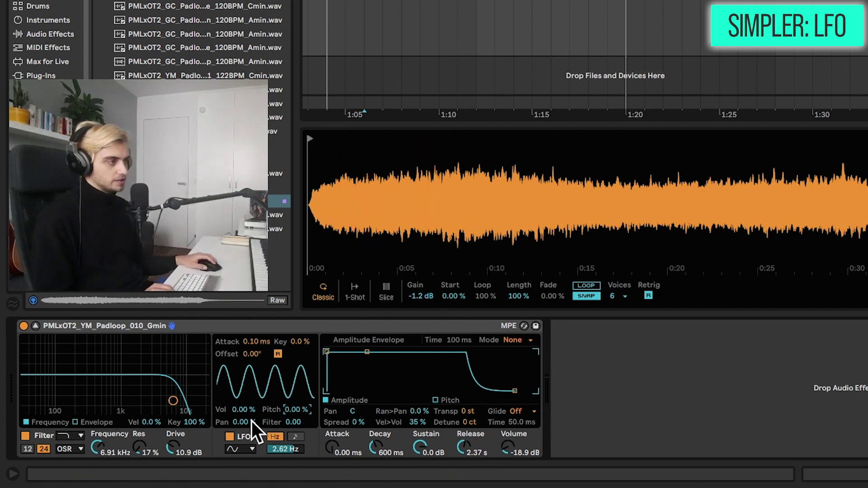
left_click_drag(252, 422, 252, 401)
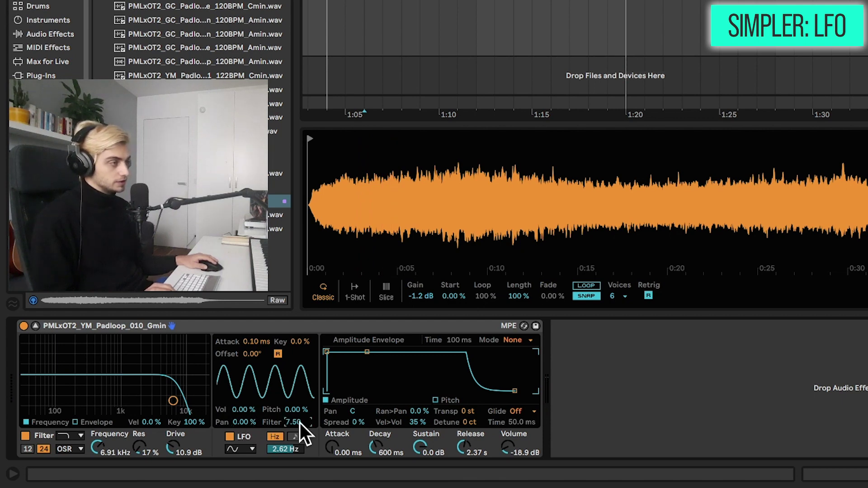
Set the LFO filter amount to 21.4 at 3.36 Hz and cutoff to 7.10 kHz
left_click_drag(294, 423, 293, 413)
left_click_drag(300, 448, 301, 438)
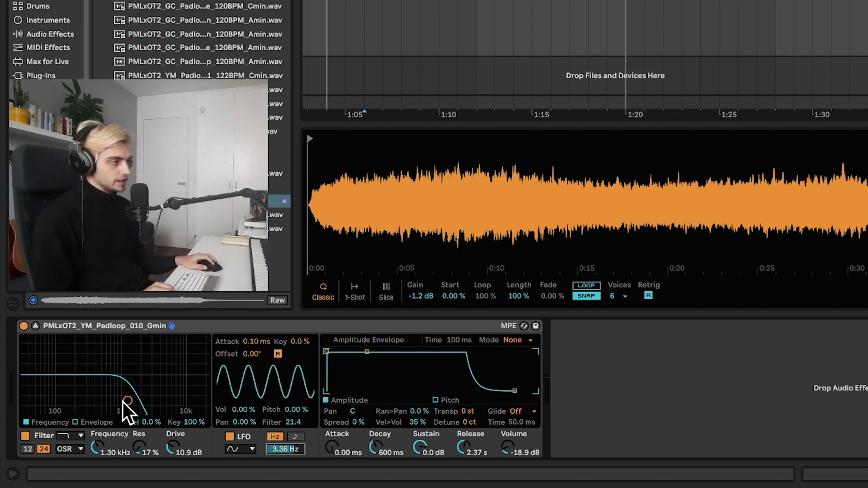
left_click_drag(128, 401, 174, 399)
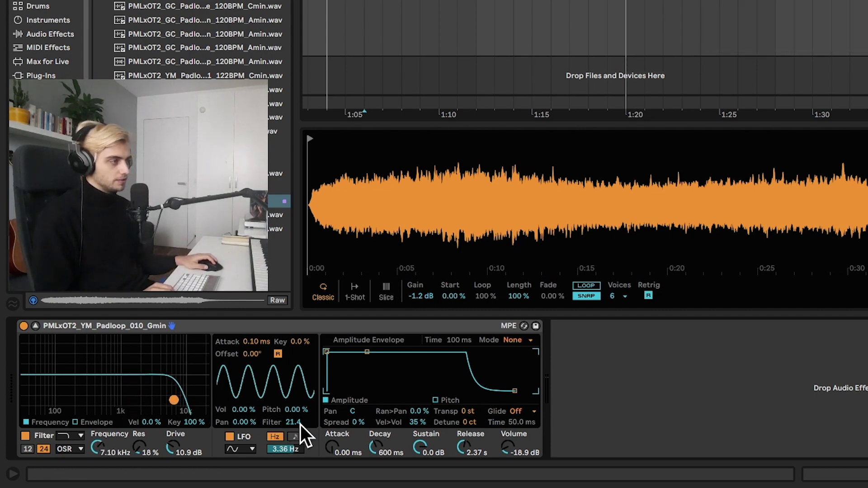
Drop the amplitude sustain to silence and move the sample start slightly later
left_click(446, 401)
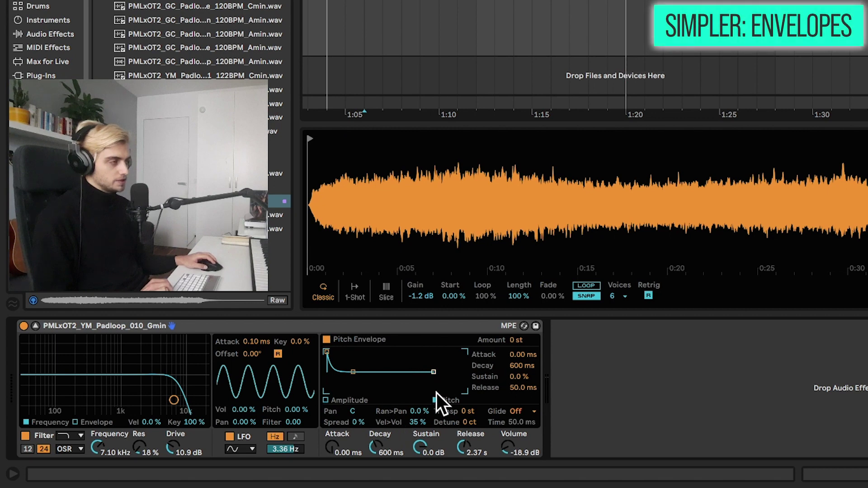
left_click(364, 402)
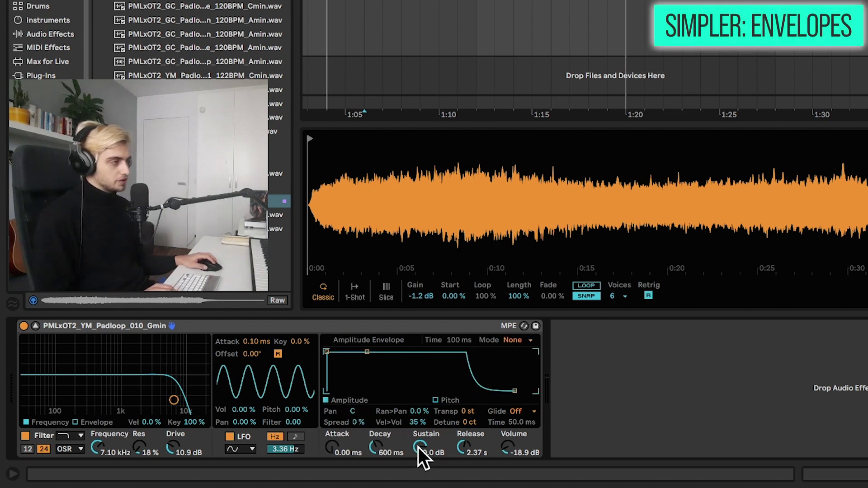
left_click_drag(410, 463, 410, 487)
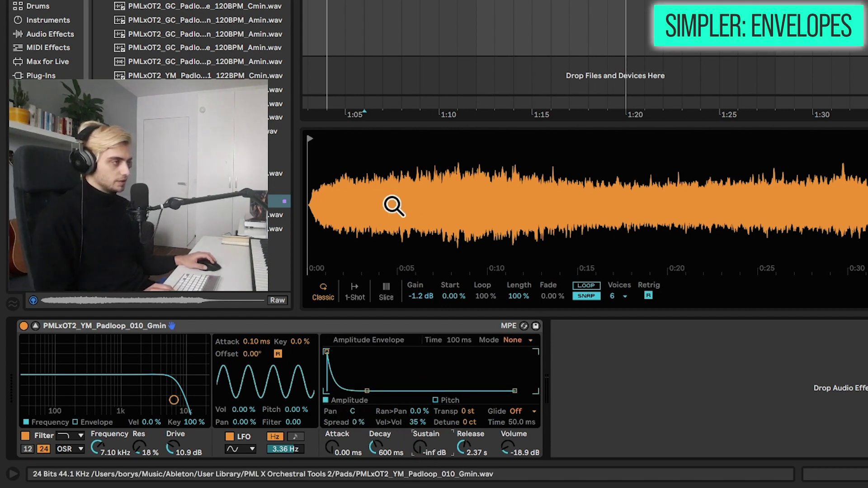
mouse_move(316, 140)
left_mouse_down()
mouse_move(373, 141)
mouse_move(329, 137)
mouse_move(363, 140)
left_mouse_up()
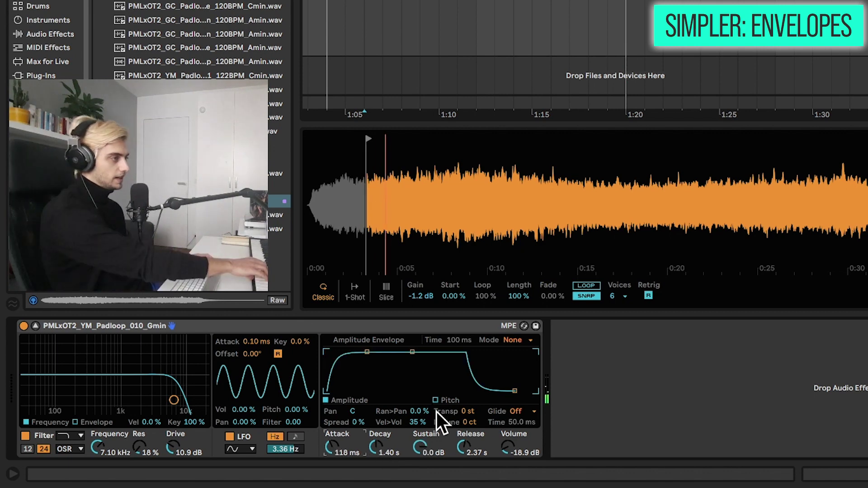
Set a -7 st pitch envelope with 3.52 s decay and amp attack of 1.52 s
left_click(437, 400)
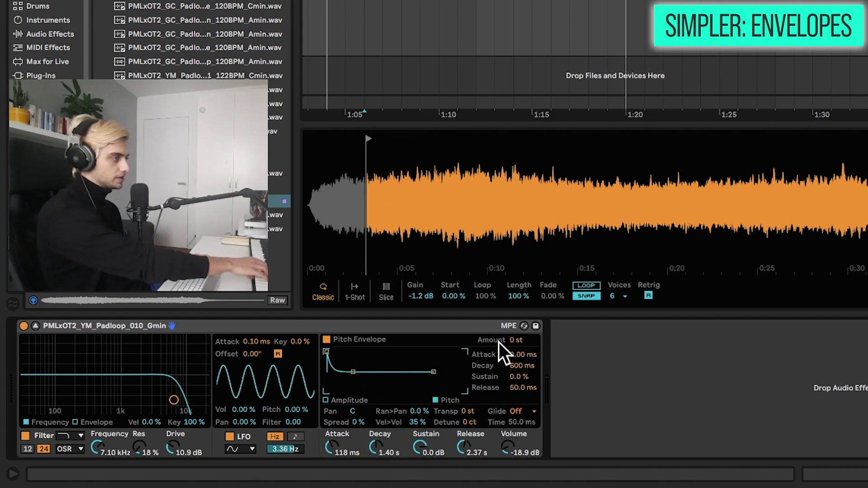
left_click(516, 340)
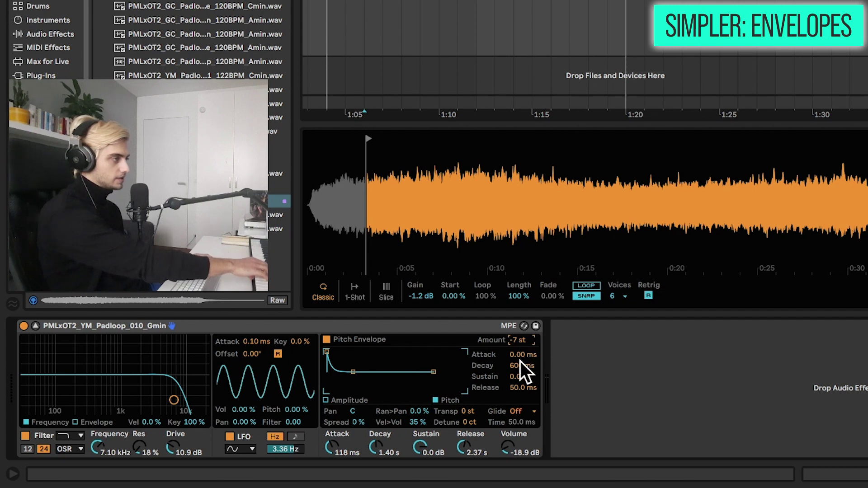
left_click_drag(527, 365, 528, 344)
left_click_drag(333, 448, 367, 406)
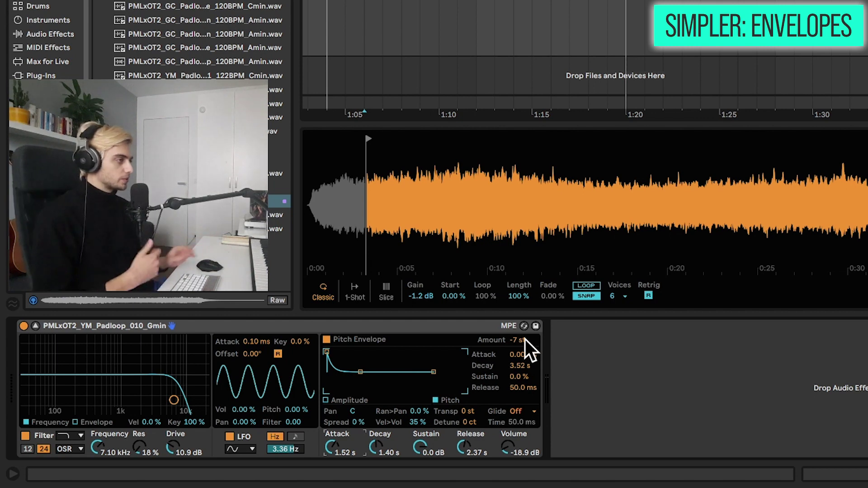
right_click(246, 327)
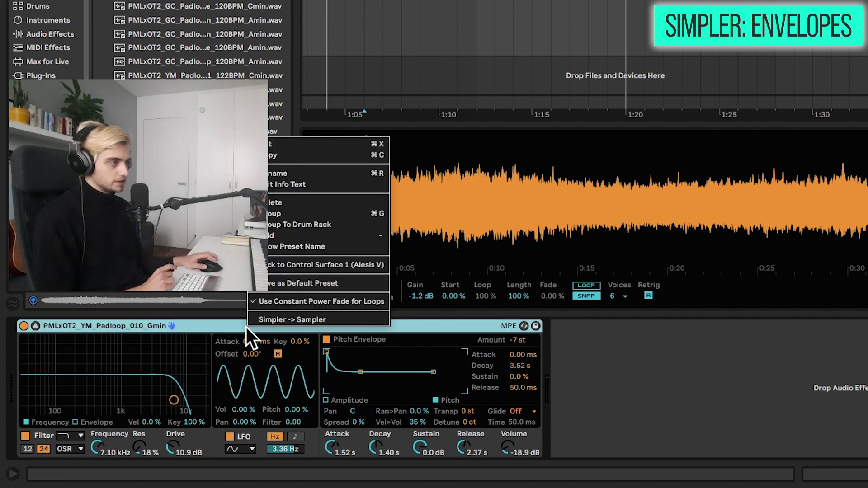
left_click(203, 324)
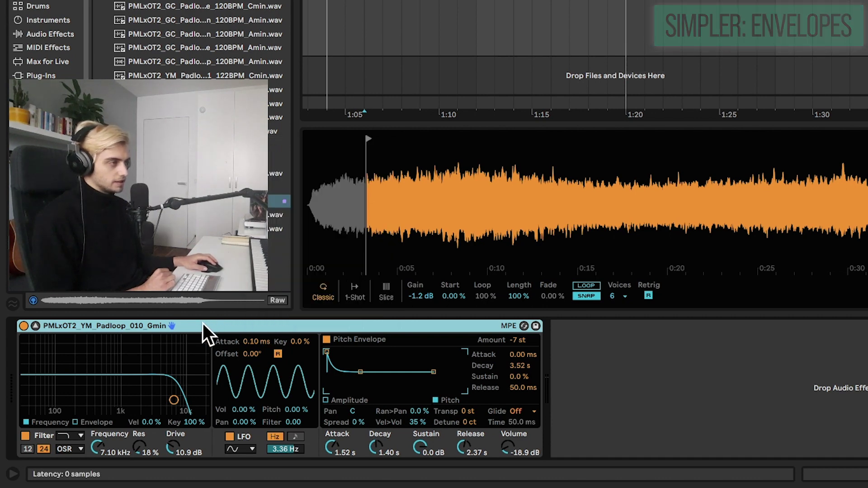
right_click(227, 326)
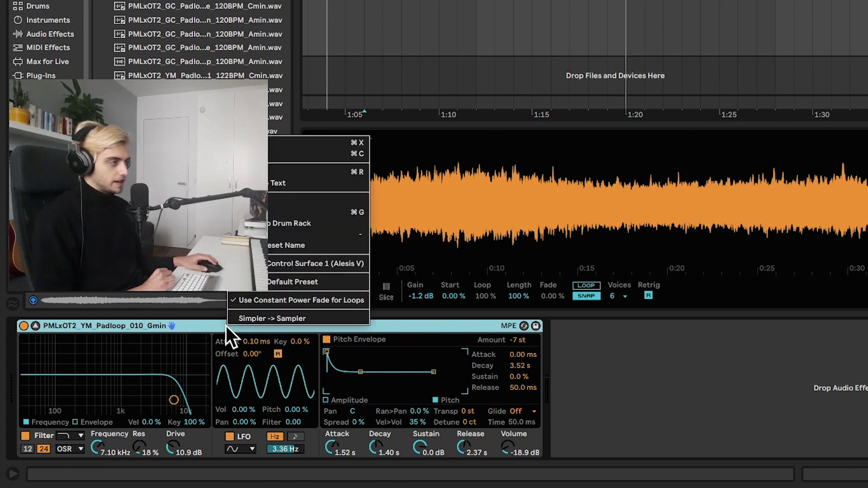
left_click(315, 320)
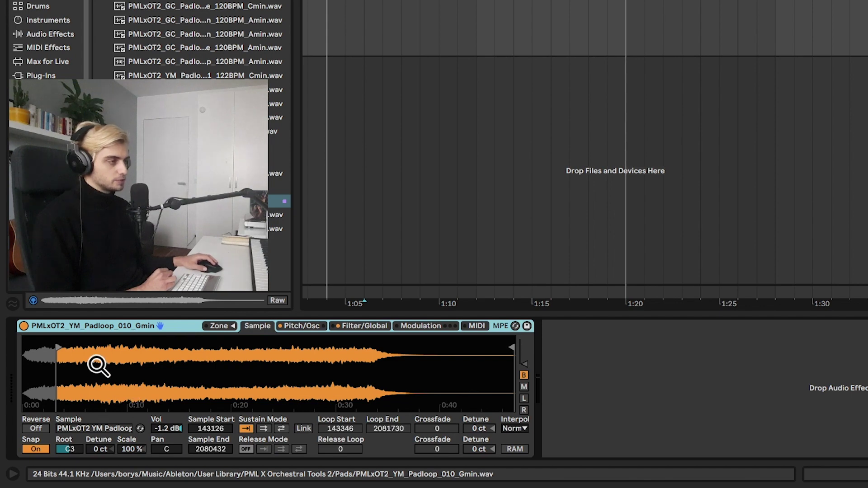
left_click_drag(68, 348, 10, 347)
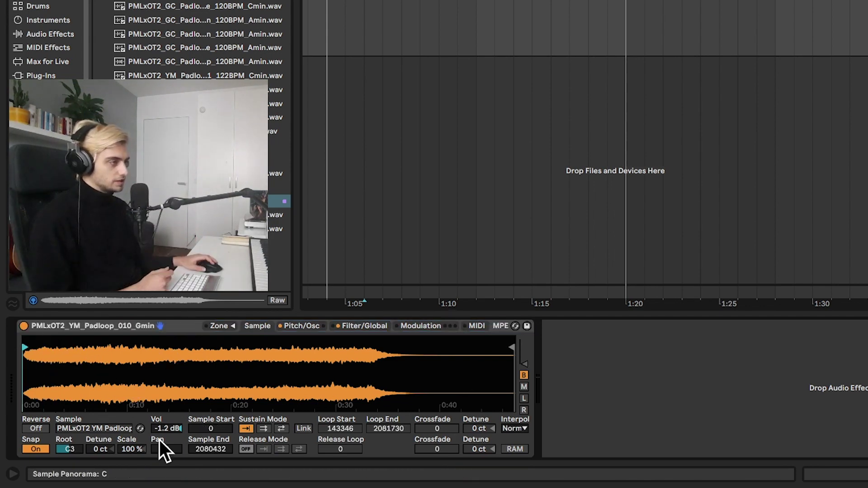
Look through the Sampler tabs, then enable the modulation oscillator in FM mode
left_click(300, 326)
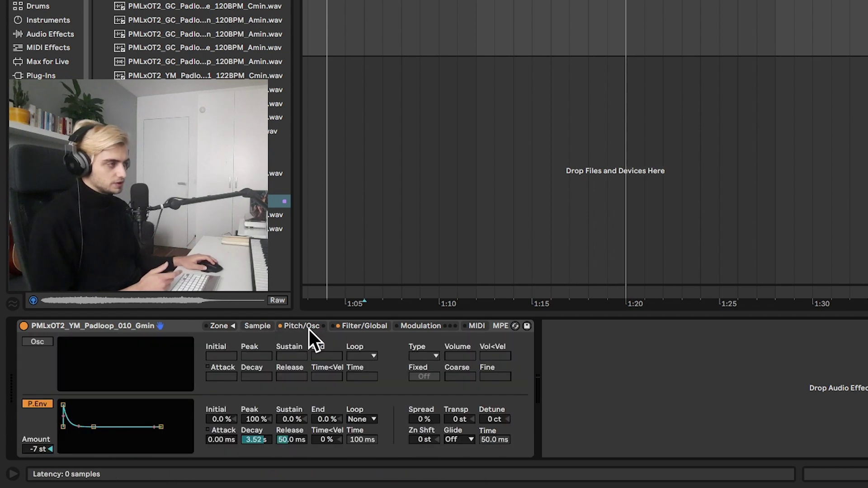
left_click(343, 327)
left_click(418, 326)
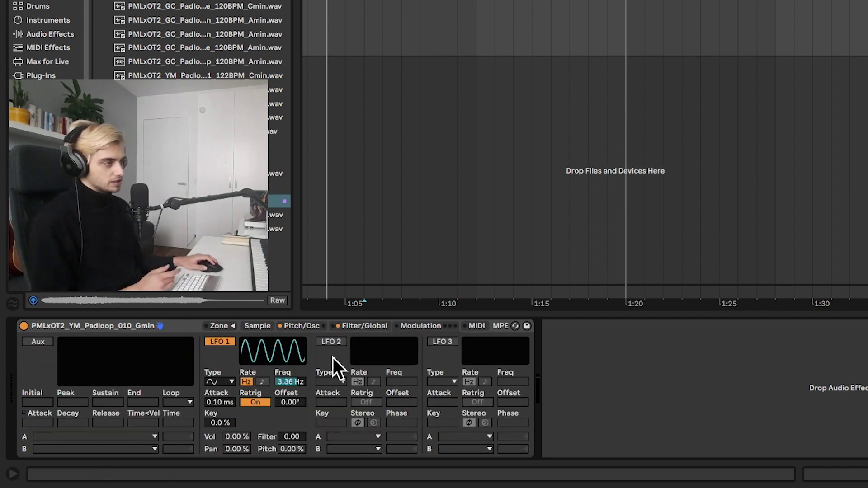
left_click(477, 326)
left_click(429, 326)
left_click(302, 325)
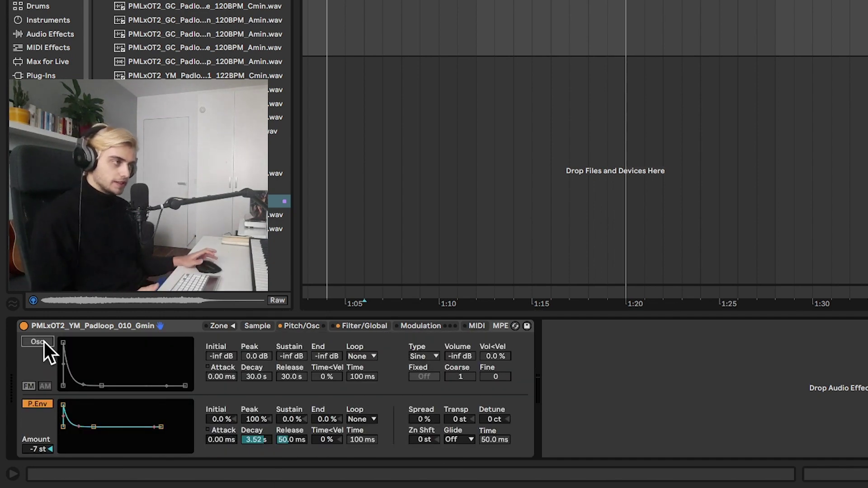
left_click(44, 341)
left_click(28, 386)
left_click(33, 388)
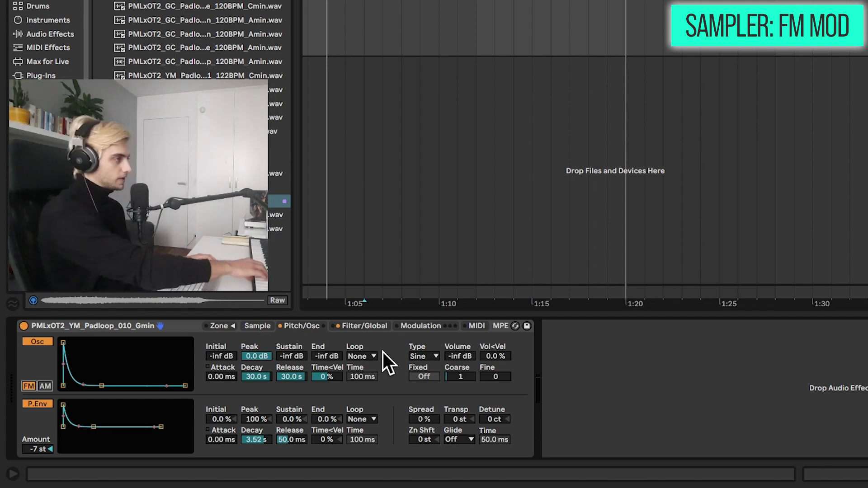
Set oscillator sustain to 0 dB, waveform to Noise, and level down to about -47 dB
left_click_drag(291, 356, 291, 335)
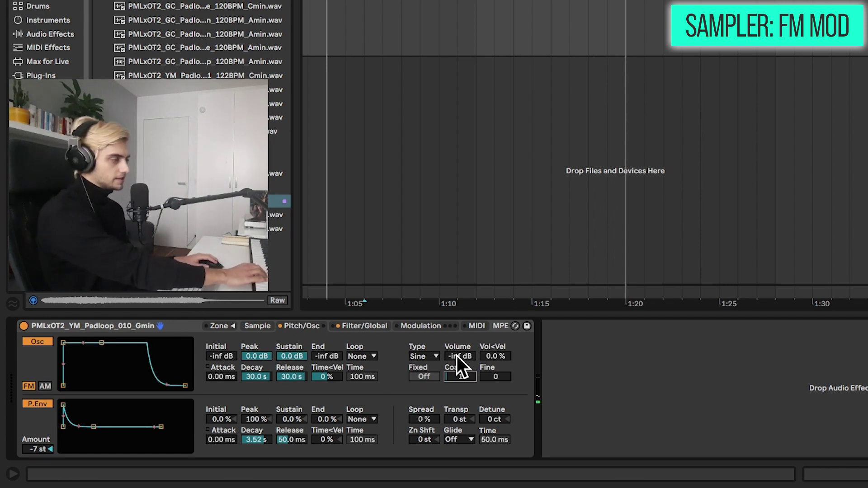
mouse_move(457, 355)
left_mouse_down()
mouse_move(457, 340)
mouse_move(457, 349)
left_mouse_up()
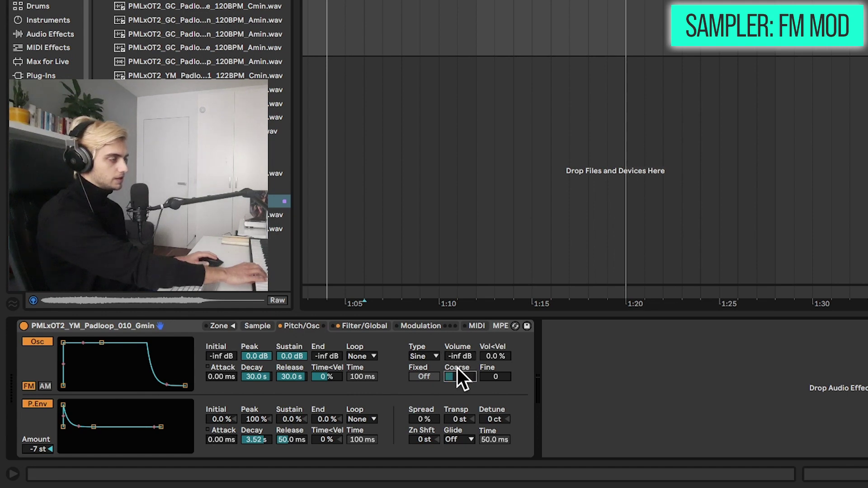
left_click_drag(457, 355, 457, 350)
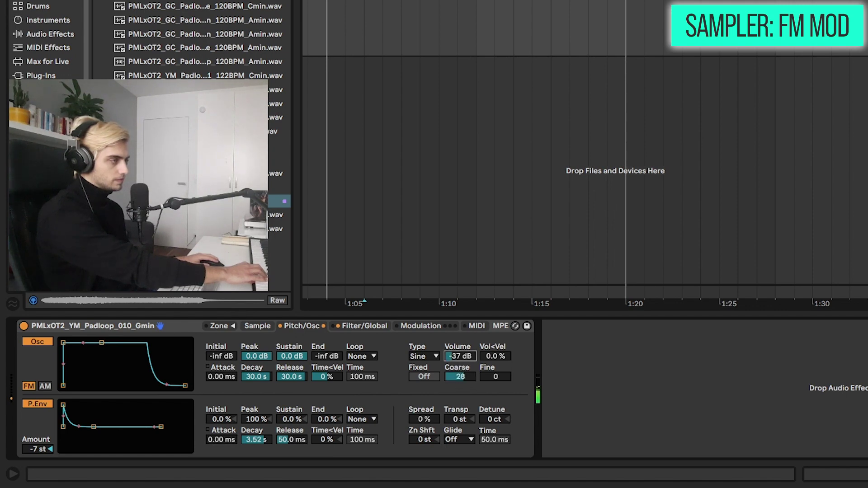
left_click_drag(456, 355, 457, 390)
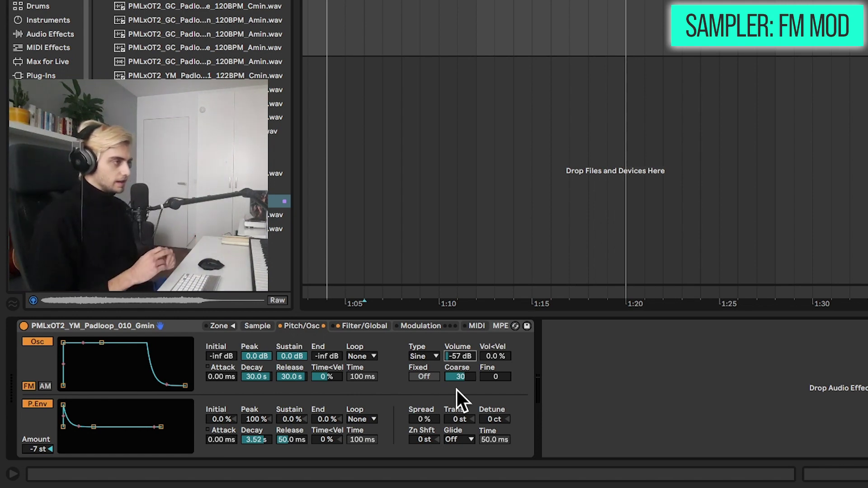
left_click(433, 357)
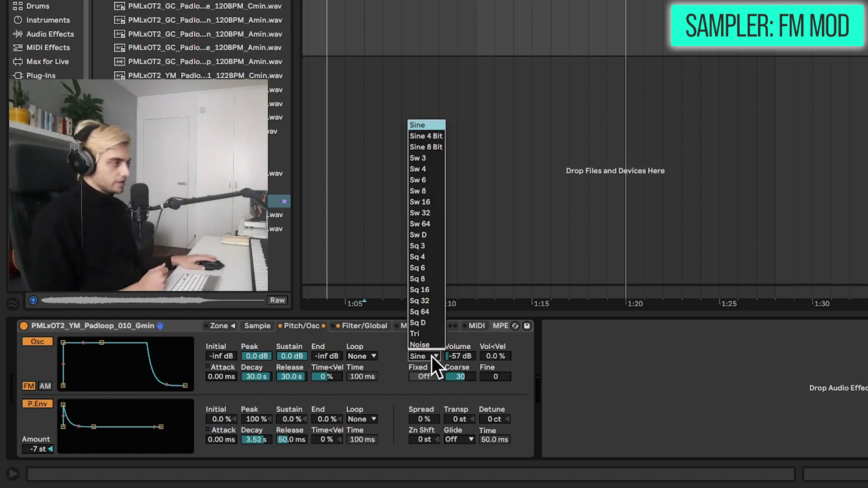
left_click(424, 346)
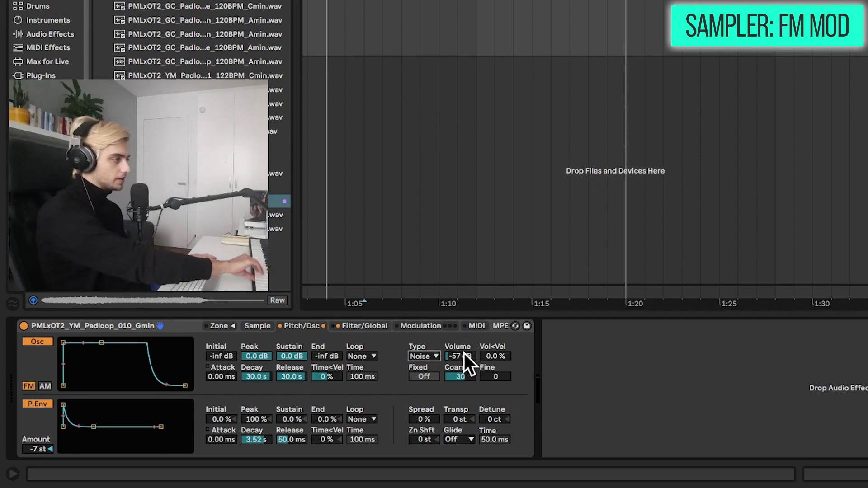
left_click_drag(462, 356, 465, 348)
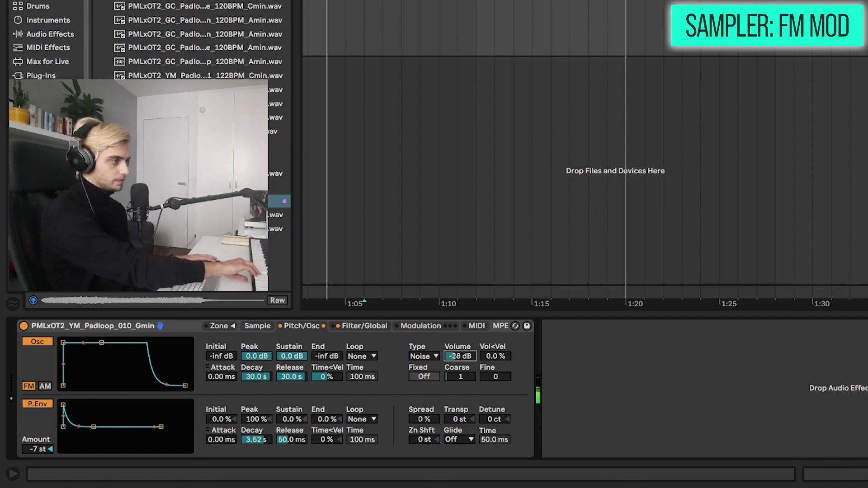
left_click_drag(461, 356, 478, 355)
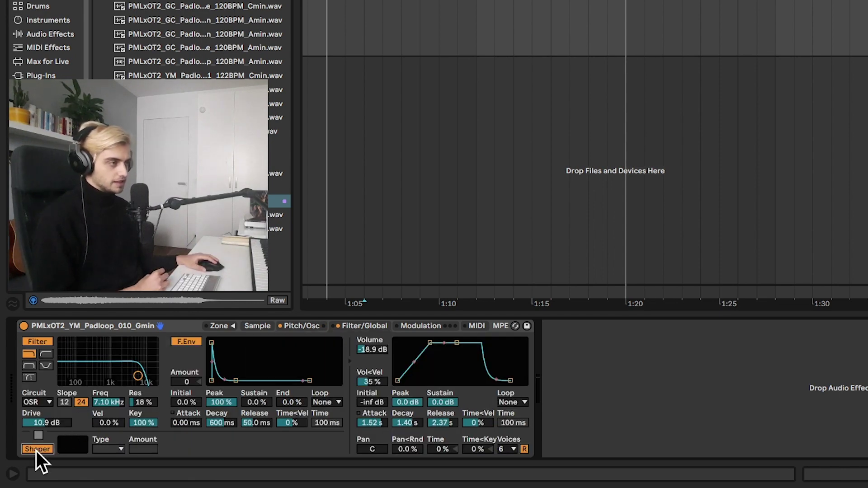
Enable the Shaper with amount 48.0 and the 4Bit curve
left_click(36, 451)
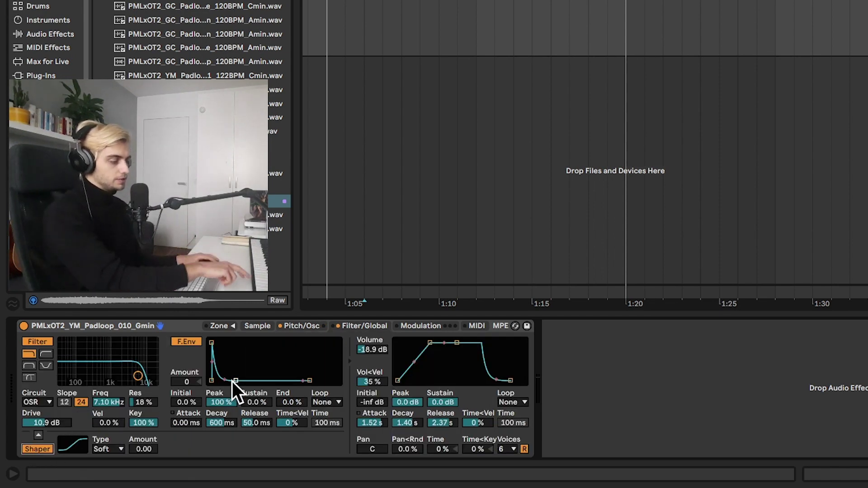
left_click_drag(144, 449, 143, 425)
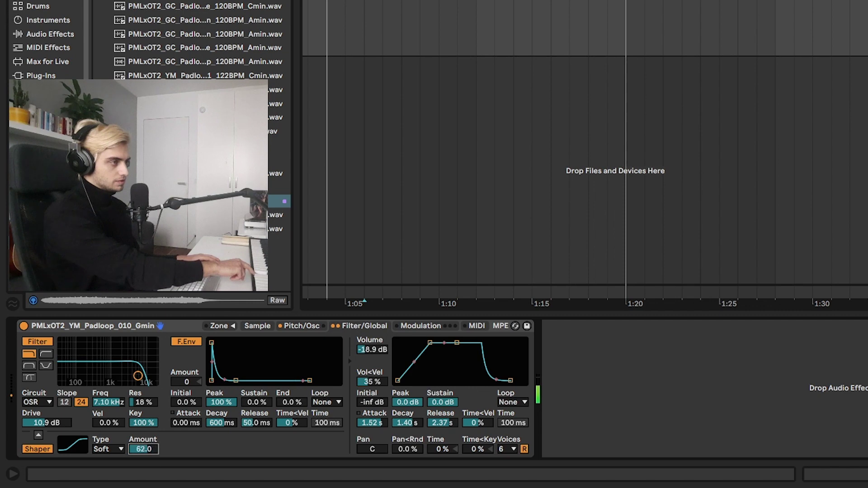
left_click_drag(139, 449, 140, 456)
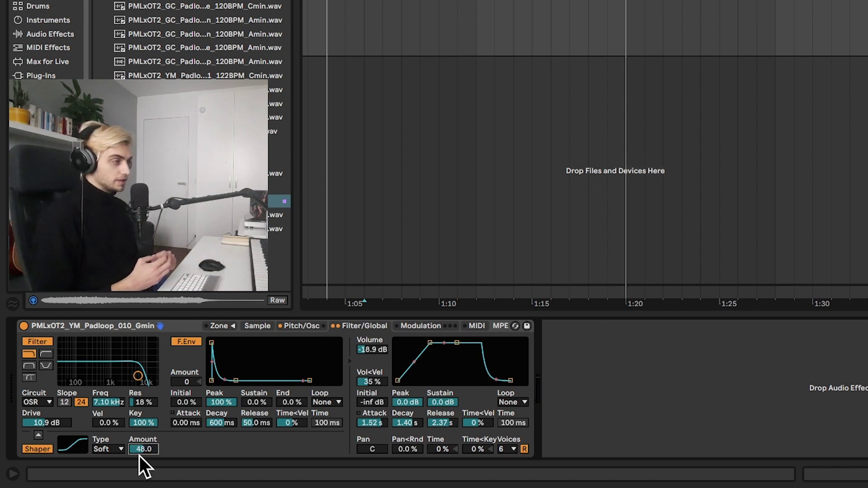
left_click(115, 450)
left_click(115, 451)
left_click(115, 450)
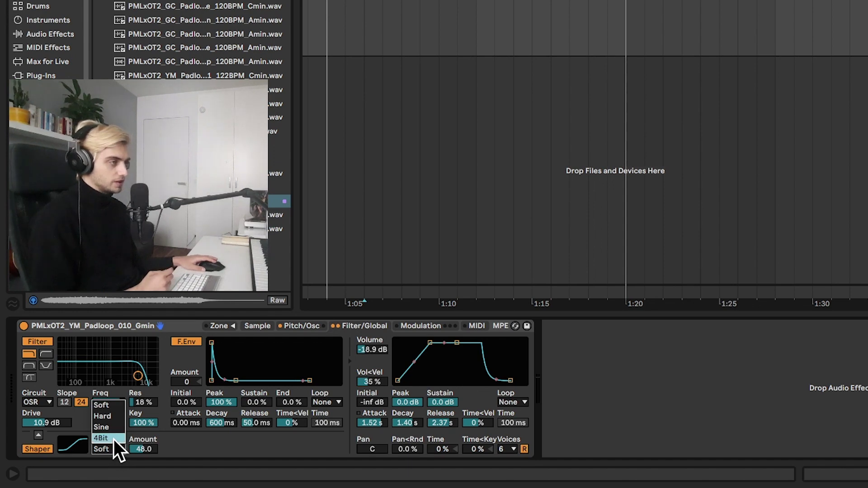
left_click(113, 438)
left_click(147, 448)
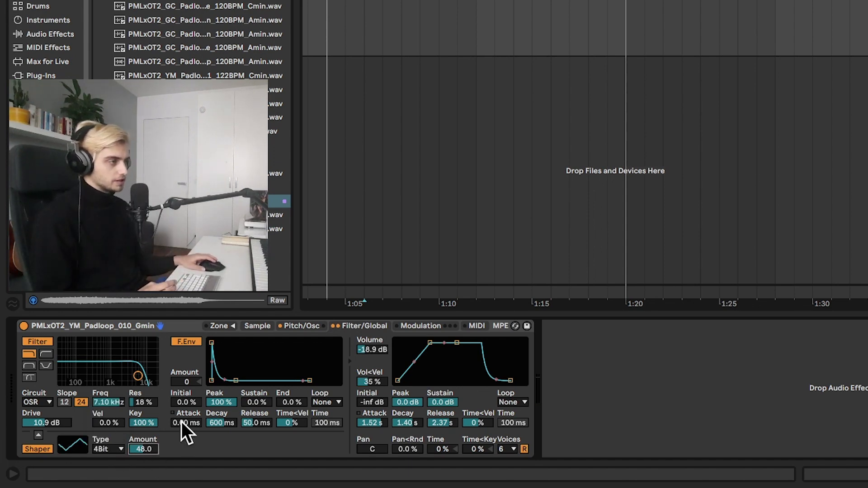
Trim the pad sample to play from about 0:09 to 0:11
left_click(251, 327)
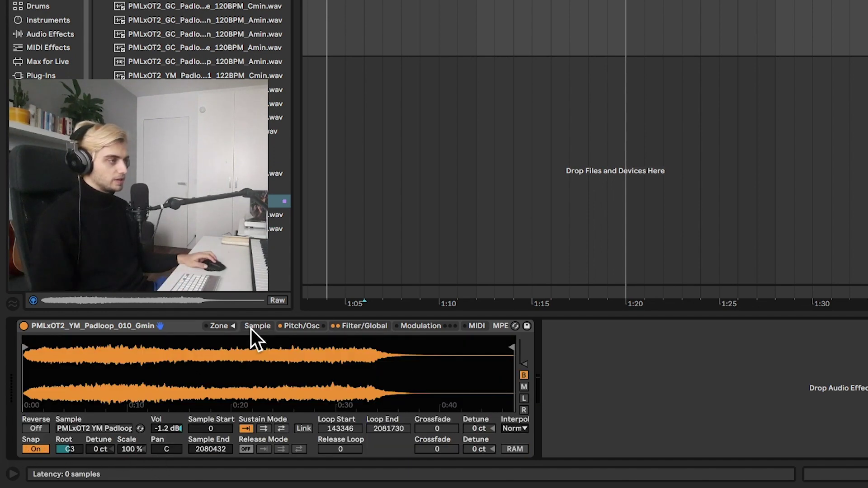
left_click_drag(25, 348, 113, 348)
mouse_move(524, 352)
left_mouse_down()
mouse_move(199, 348)
mouse_move(217, 349)
mouse_move(110, 358)
mouse_move(109, 378)
left_mouse_up()
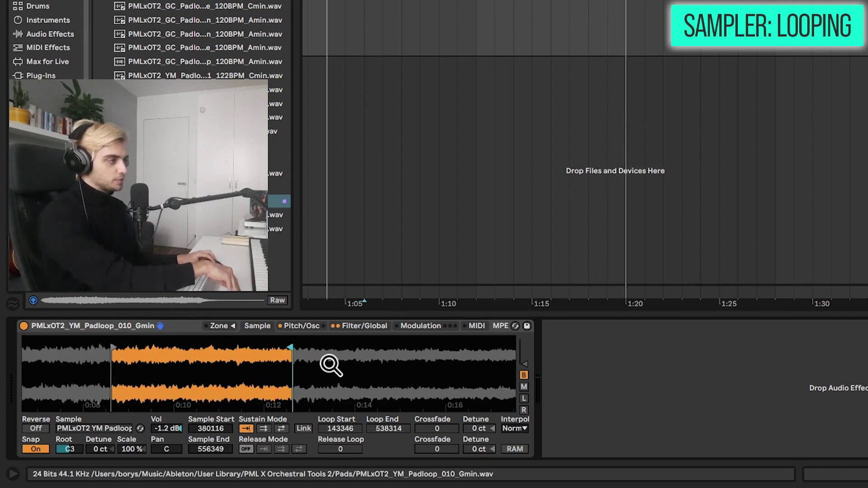
Sustain-loop back and forth from loop start 416973 with a 22440 crossfade
left_click(281, 429)
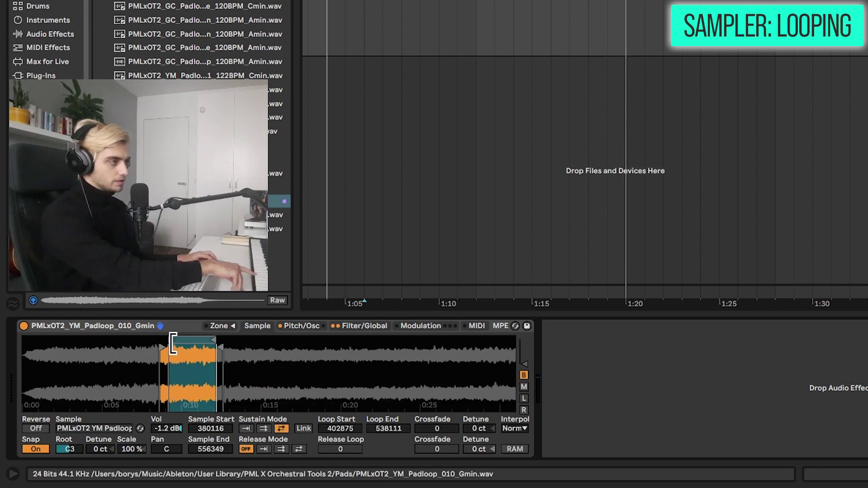
mouse_move(171, 345)
left_mouse_down()
mouse_move(180, 346)
mouse_move(175, 375)
mouse_move(174, 360)
left_mouse_up()
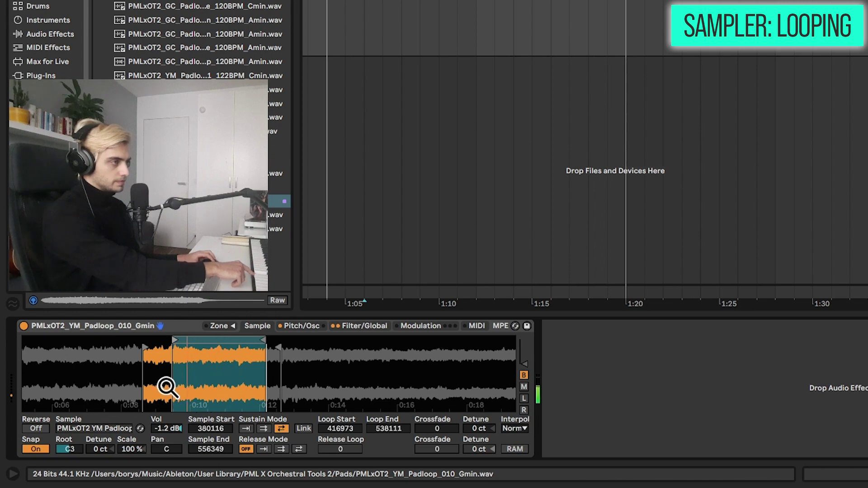
left_click_drag(433, 429, 433, 416)
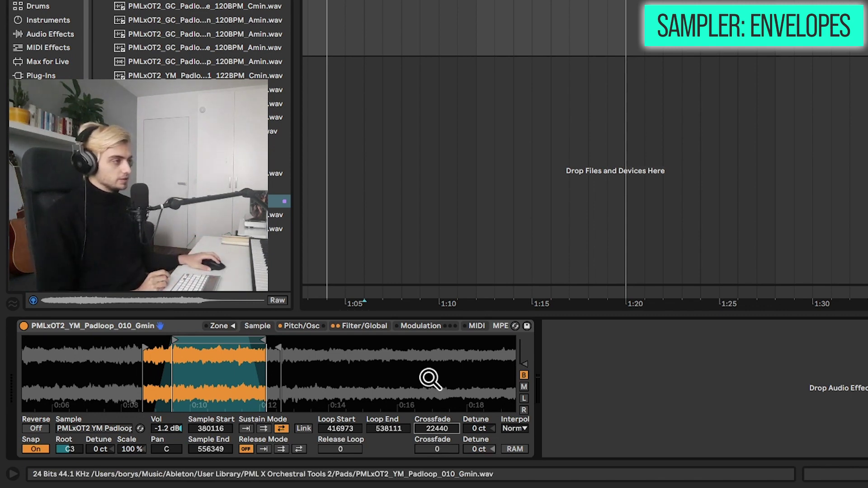
Bend the Sampler volume envelope's decay into a curve with a 12% decay slope
left_click(417, 325)
left_click(363, 328)
left_click_drag(415, 367, 415, 368)
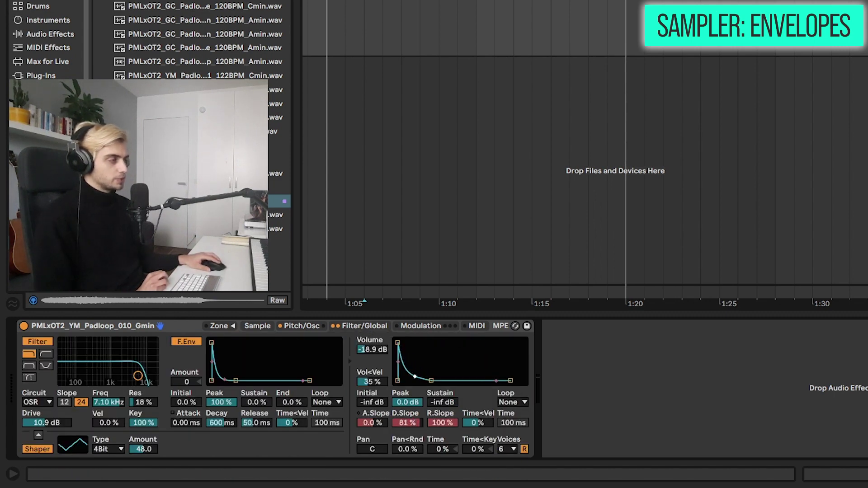
left_click_drag(415, 377, 414, 378)
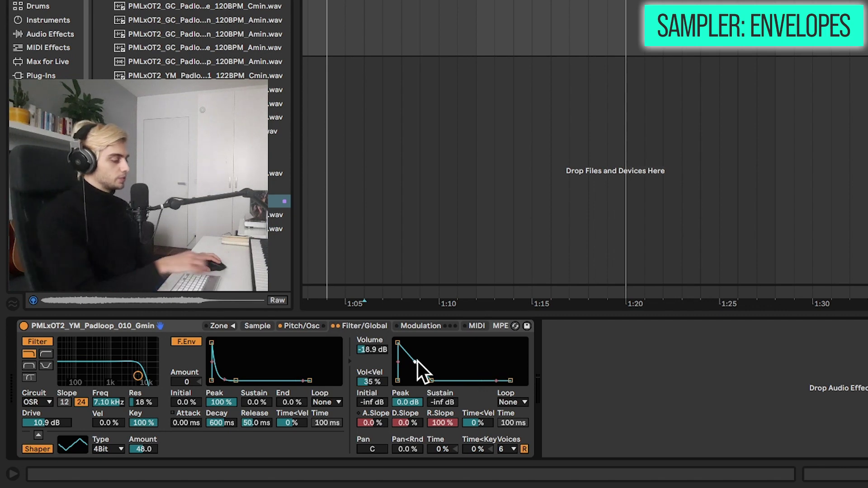
left_click_drag(411, 364, 438, 359)
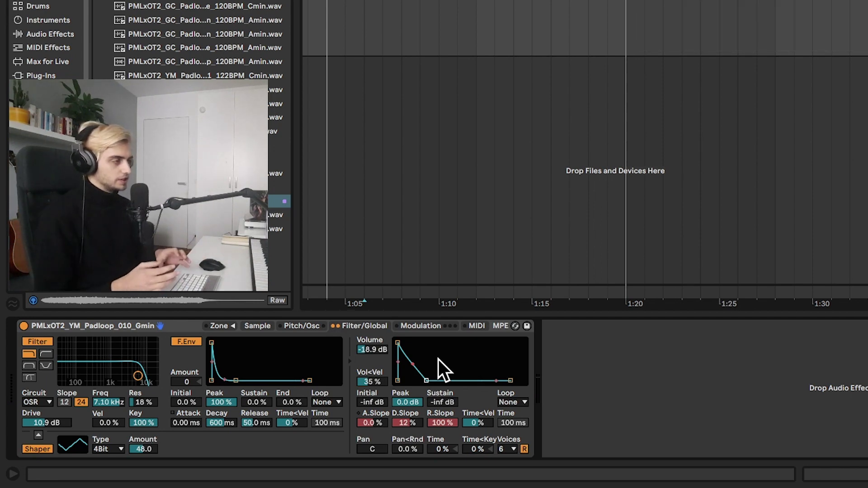
left_click(363, 423)
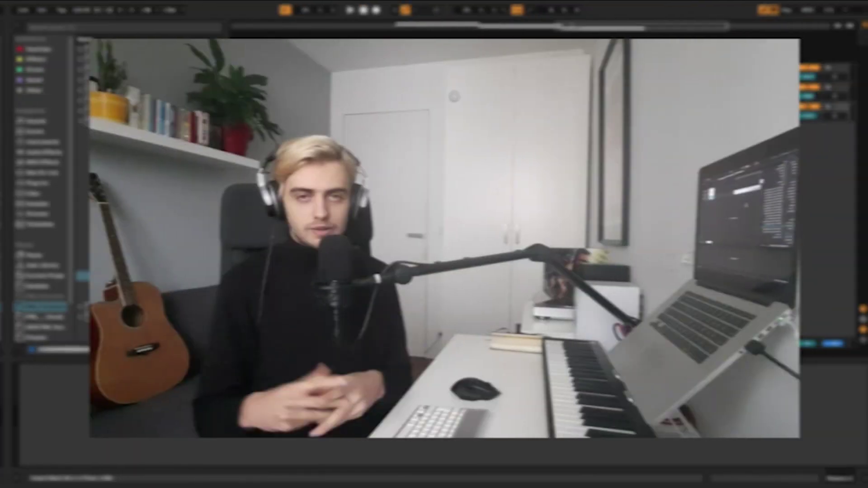